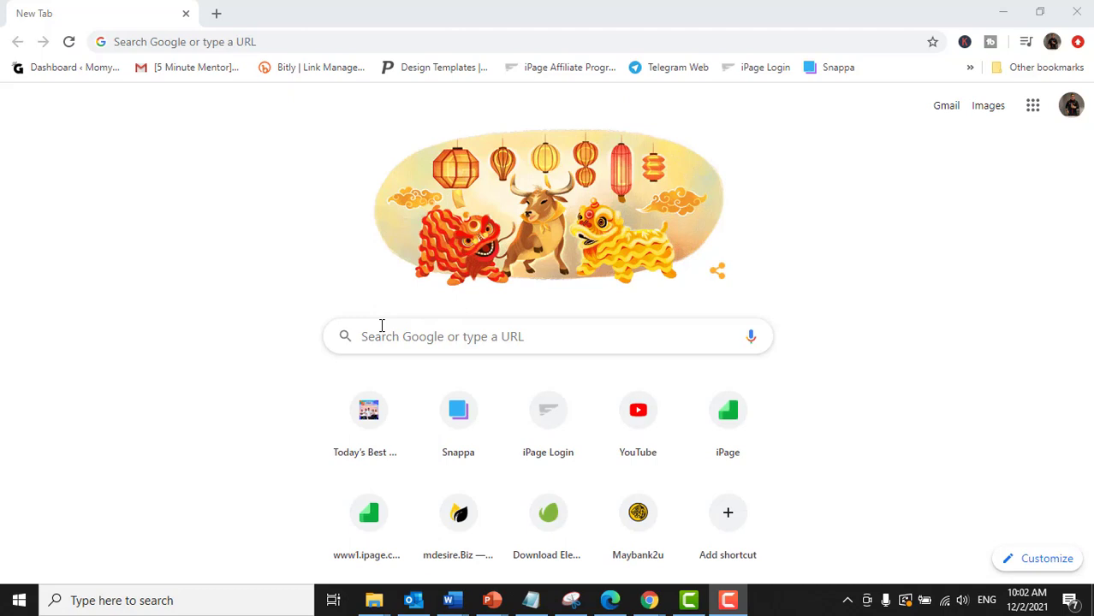
Step: Open the WordPress admin login page at brandbooster.asia/wp-admin
click(265, 43)
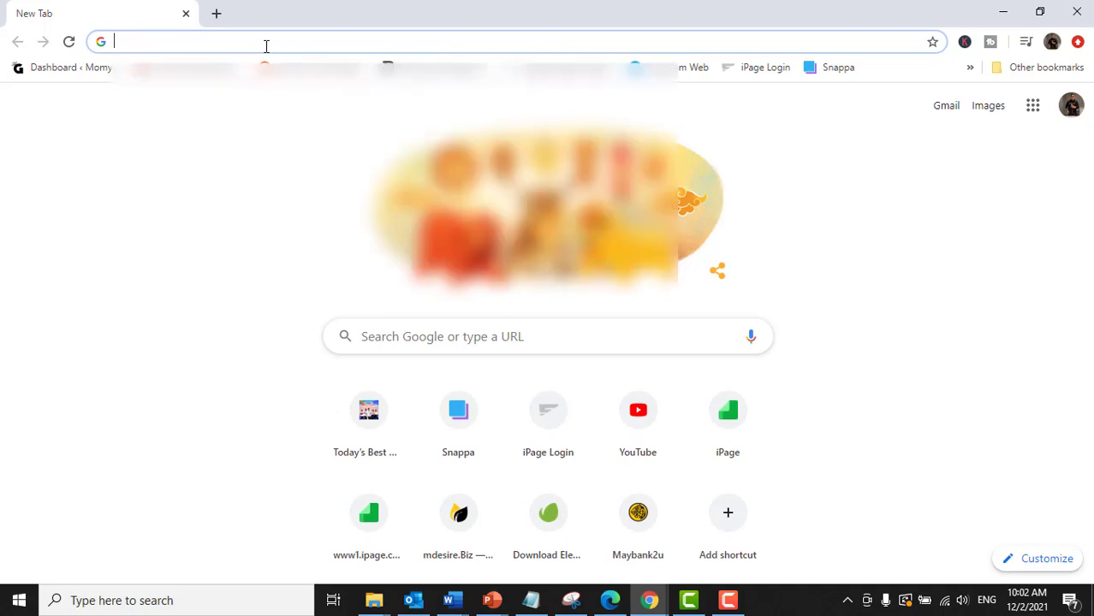
text(brandbooster.asia)
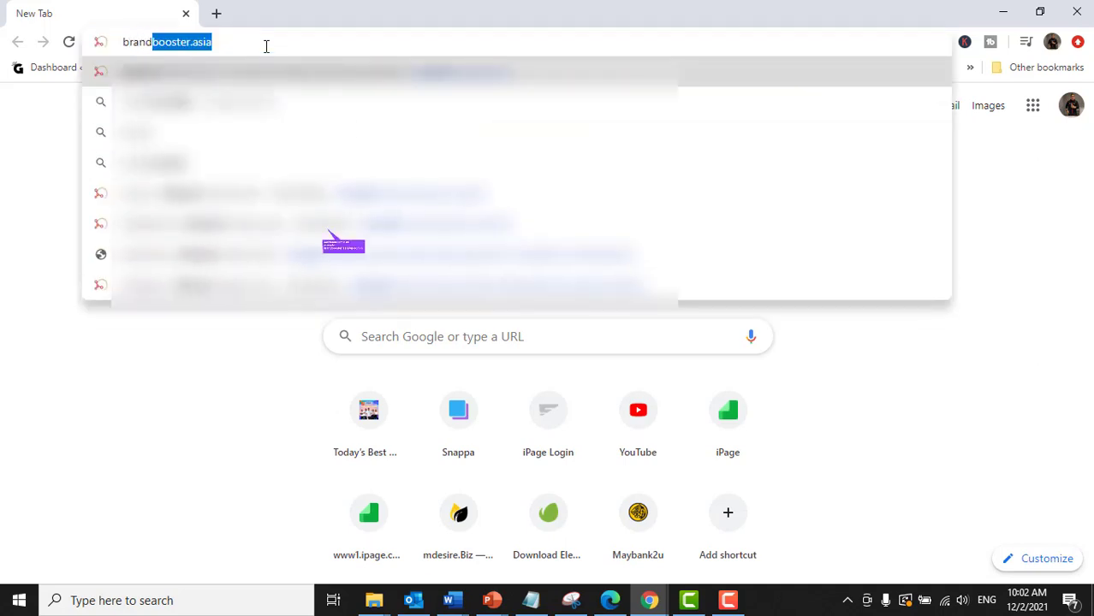
key(End)
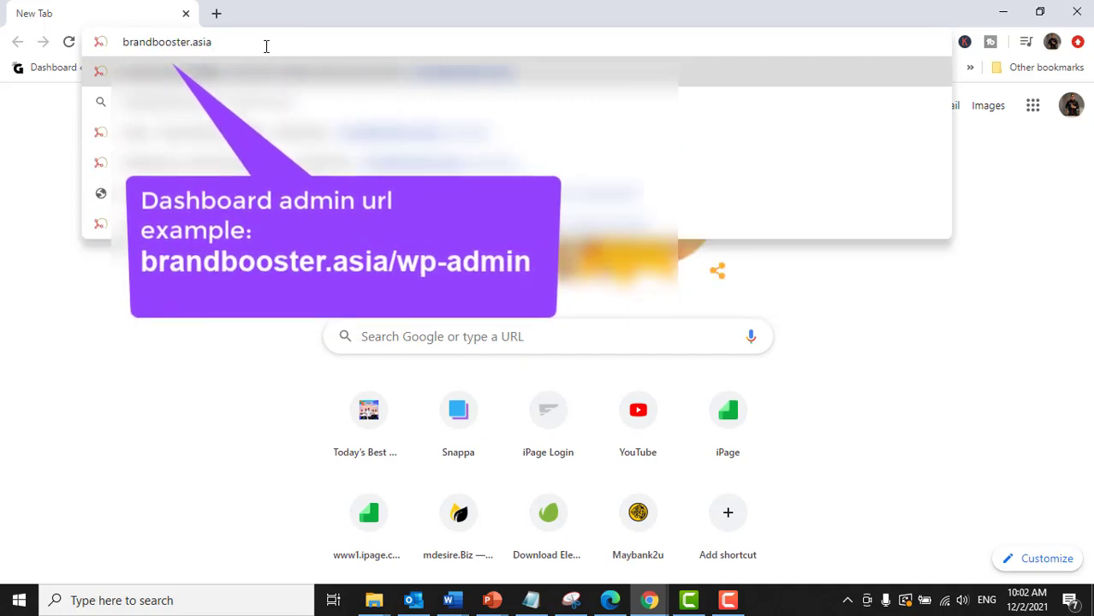
text(/wp-admin)
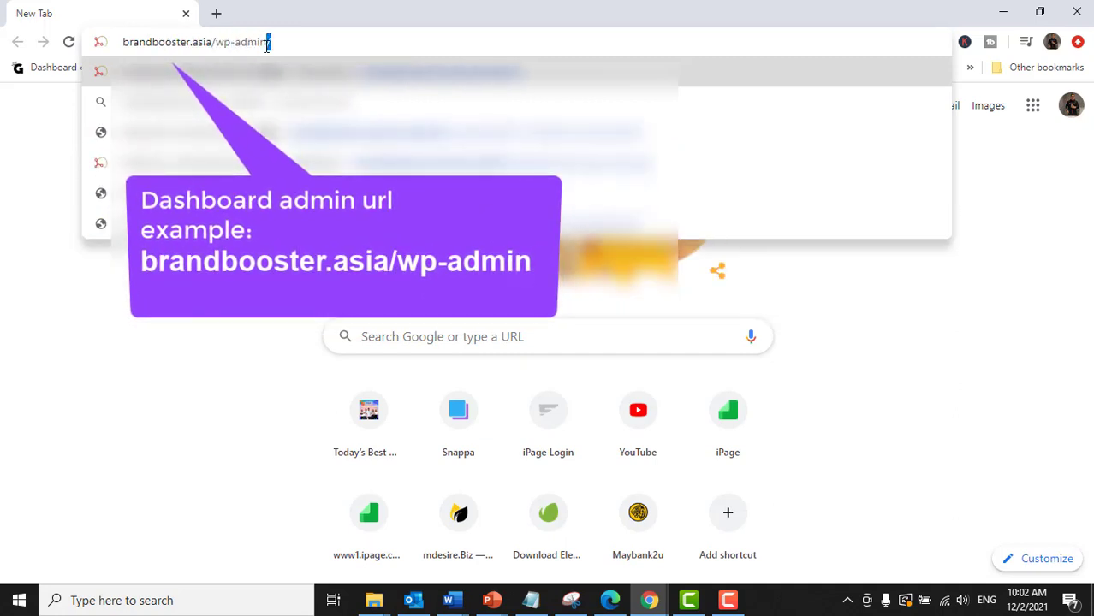
key(Return)
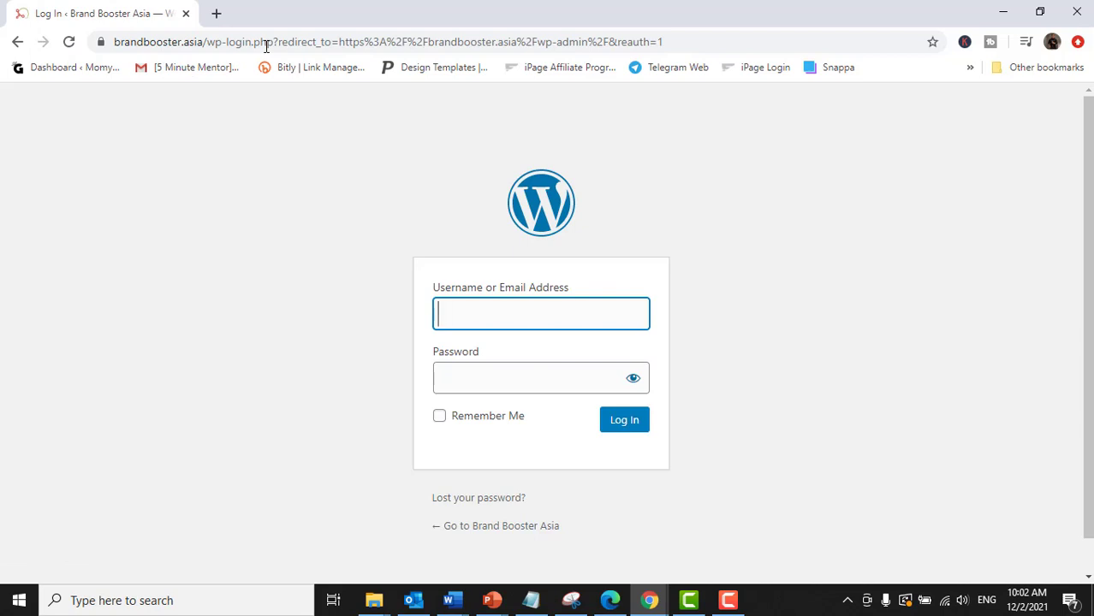
Step: Log in to the WordPress dashboard with the account's username and password
text(feeza)
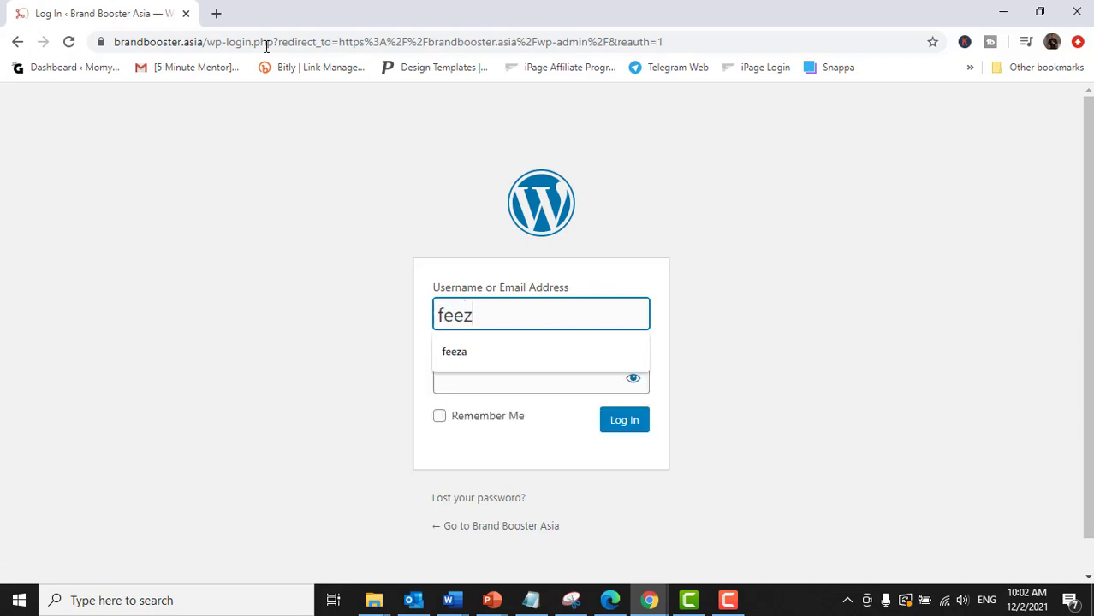
key(Tab)
text(•••••)
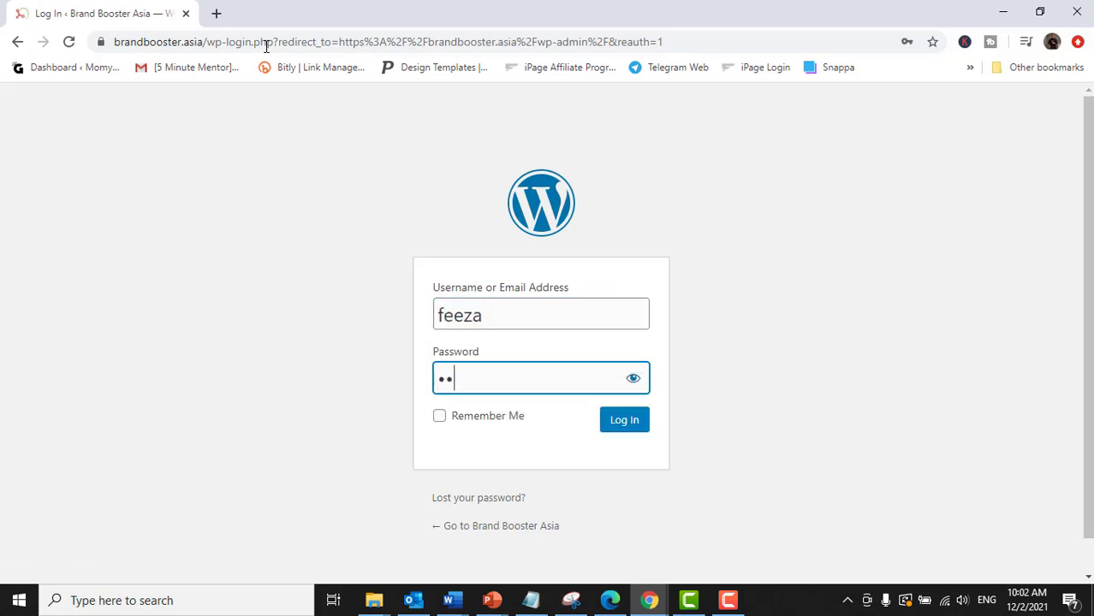
text(•••)
key(Return)
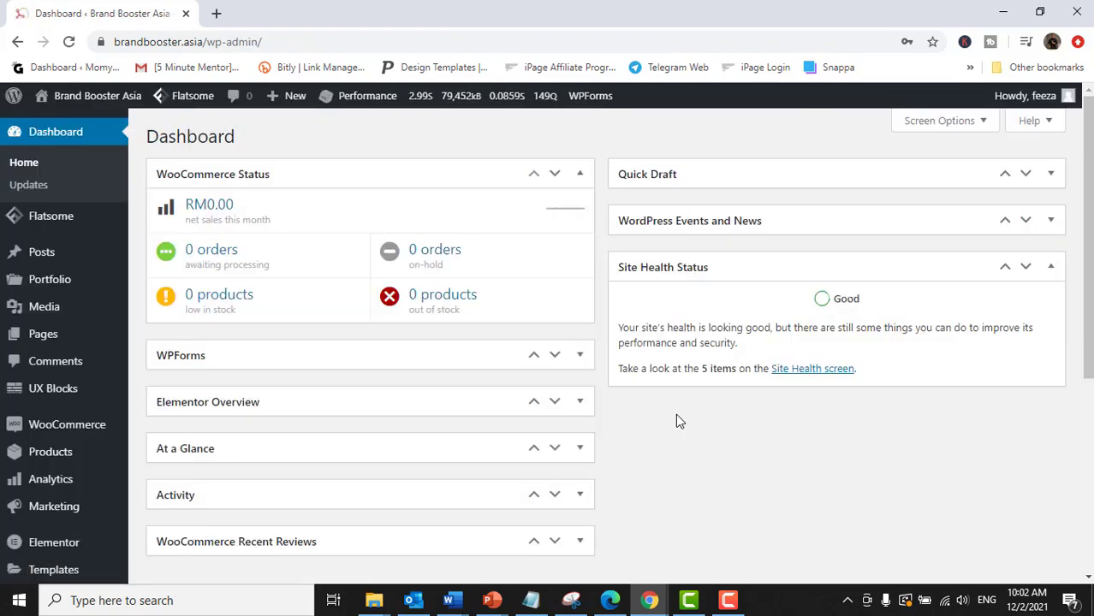
Step: Open the list of all WooCommerce products from the dashboard
scroll(256, 310, down, 4)
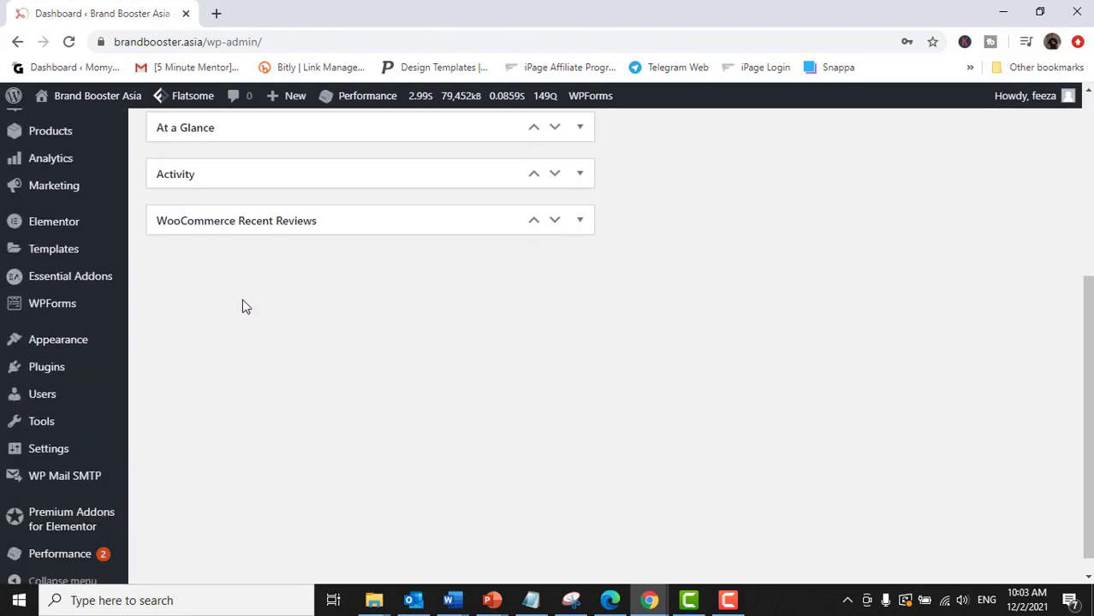
scroll(242, 307, up, 1)
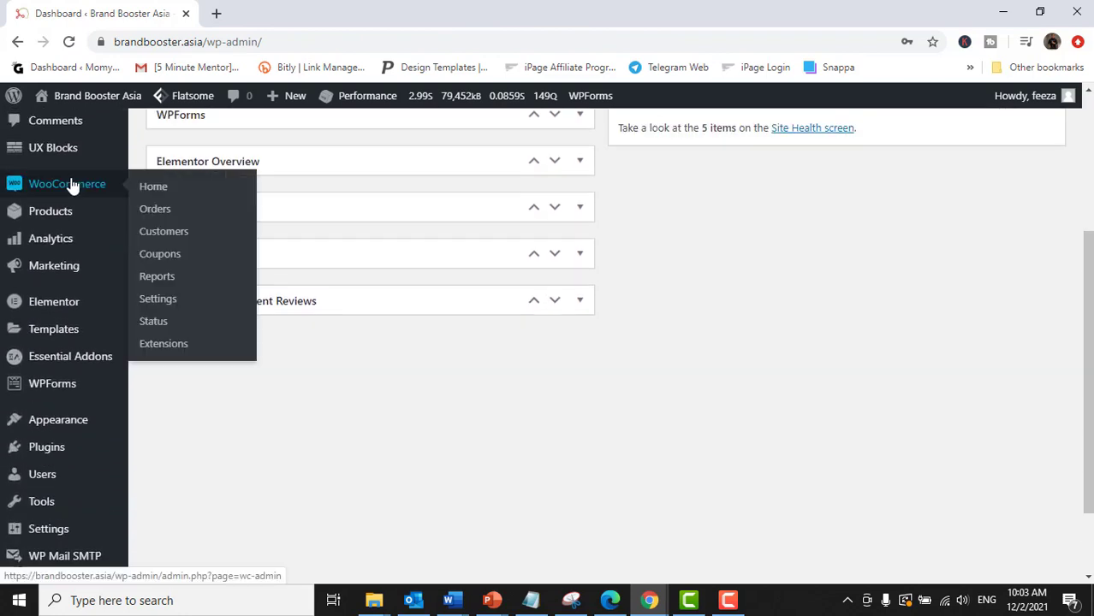
mouse_move(76, 212)
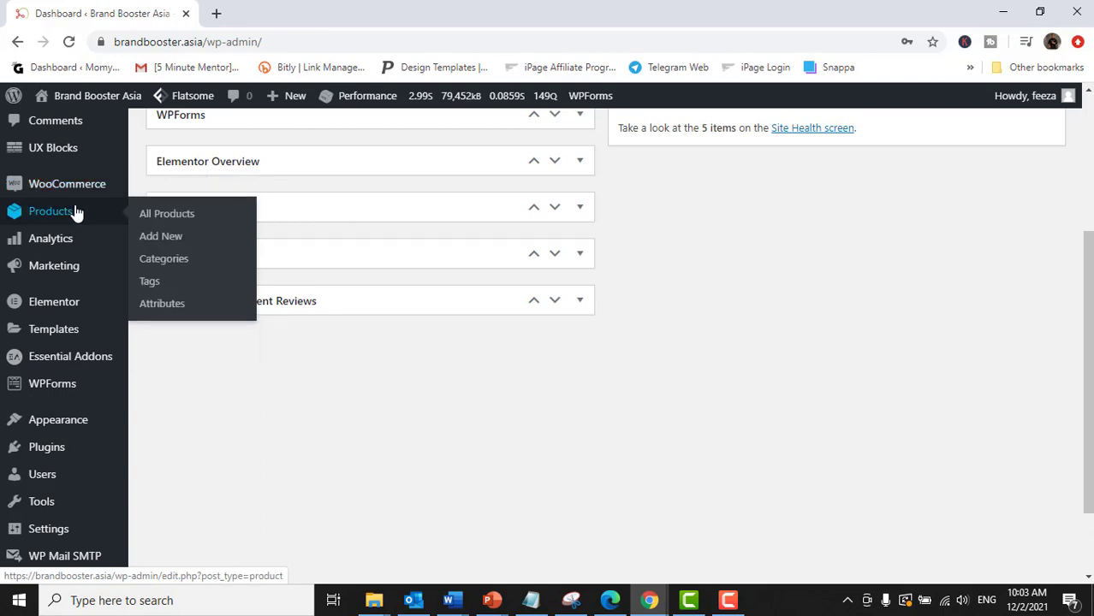
click(188, 222)
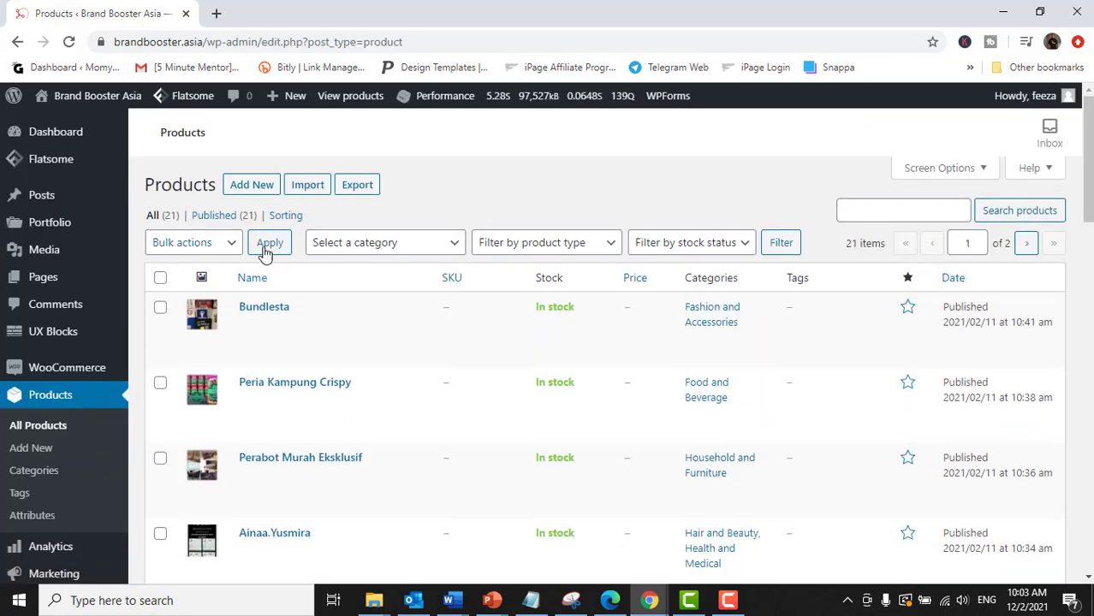
Step: Look through the product list, examining the names, prices and categories of the existing products
mouse_move(308, 326)
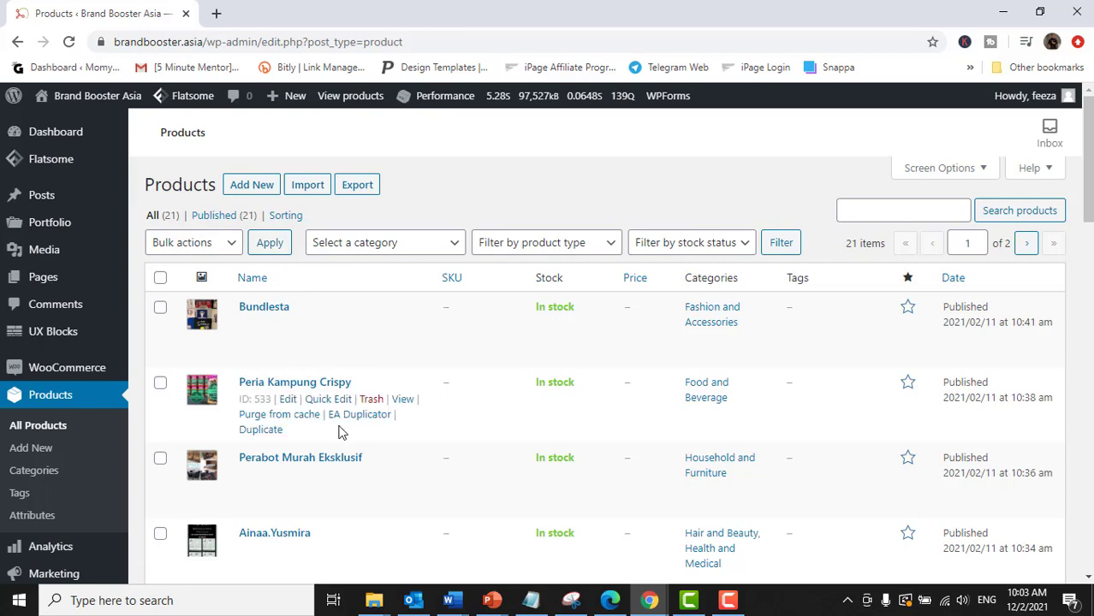
scroll(345, 351, down, 14)
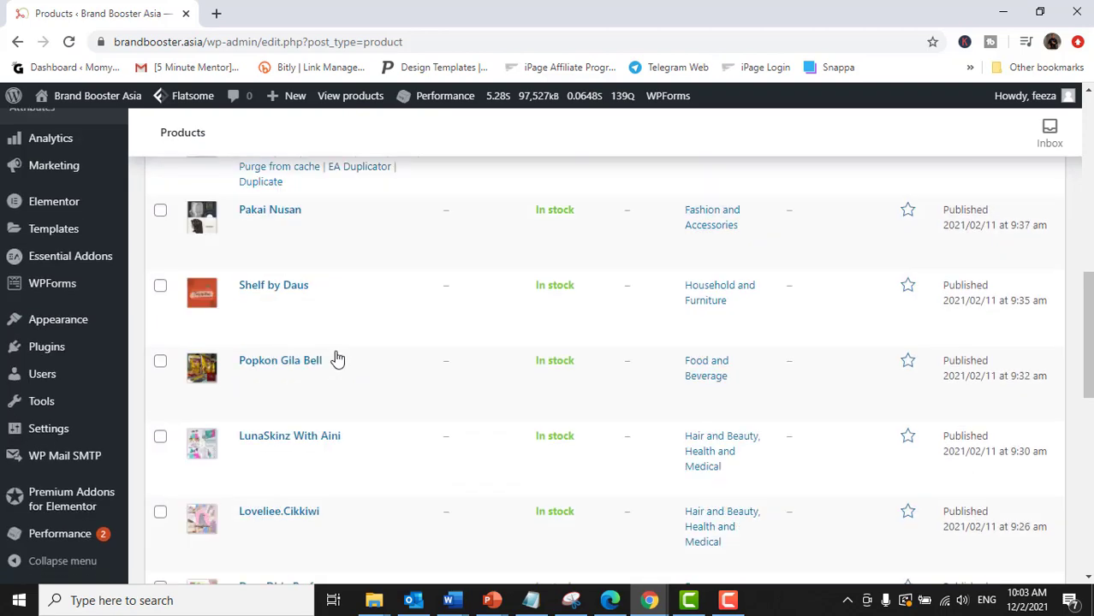
scroll(335, 359, down, 3)
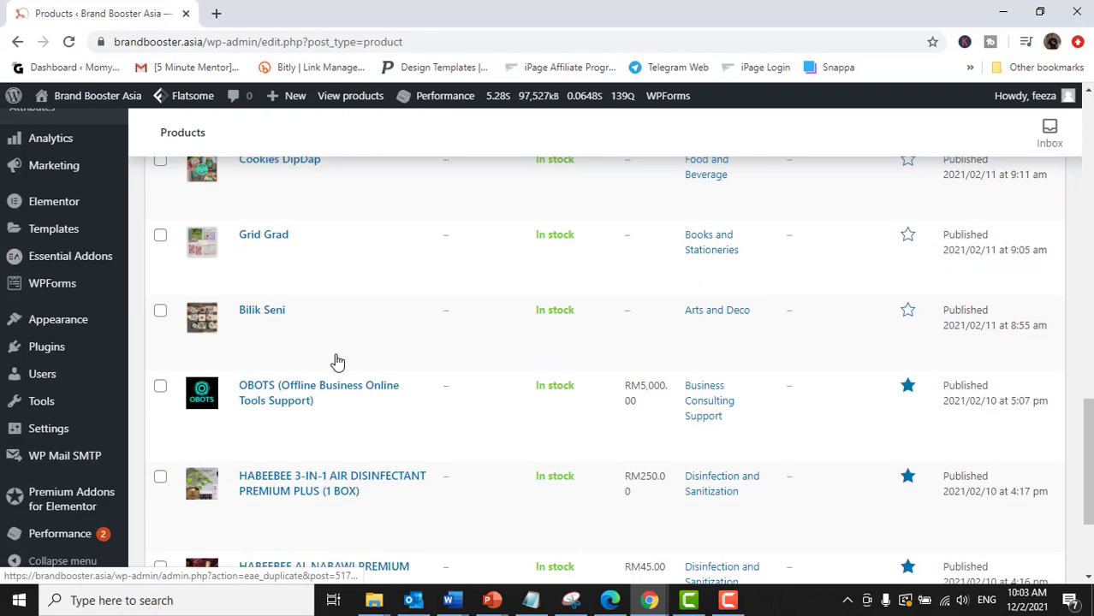
scroll(336, 359, down, 3)
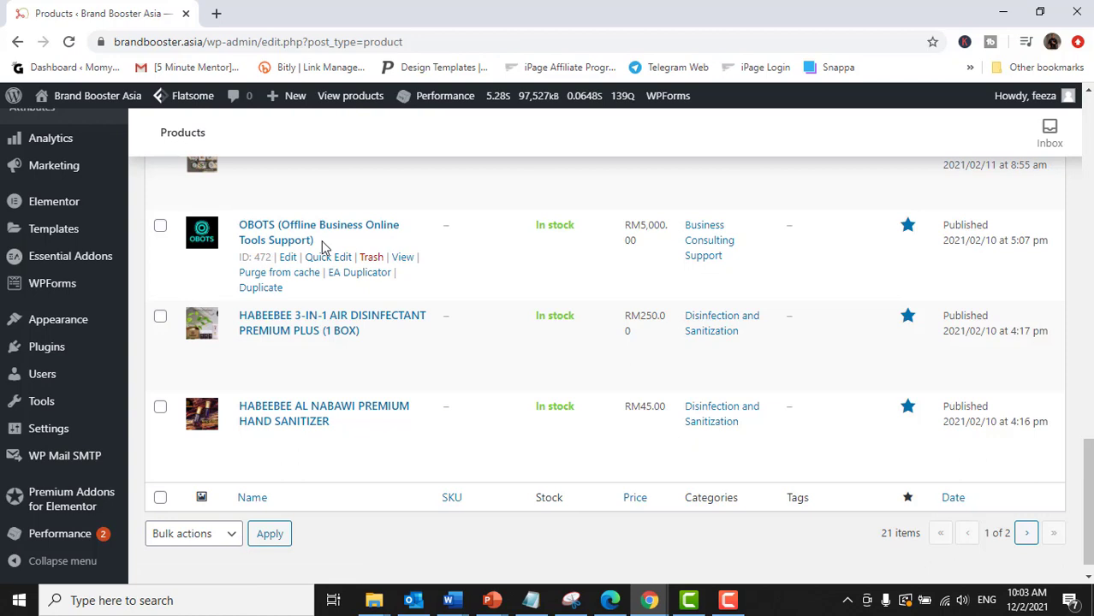
scroll(322, 247, up, 1)
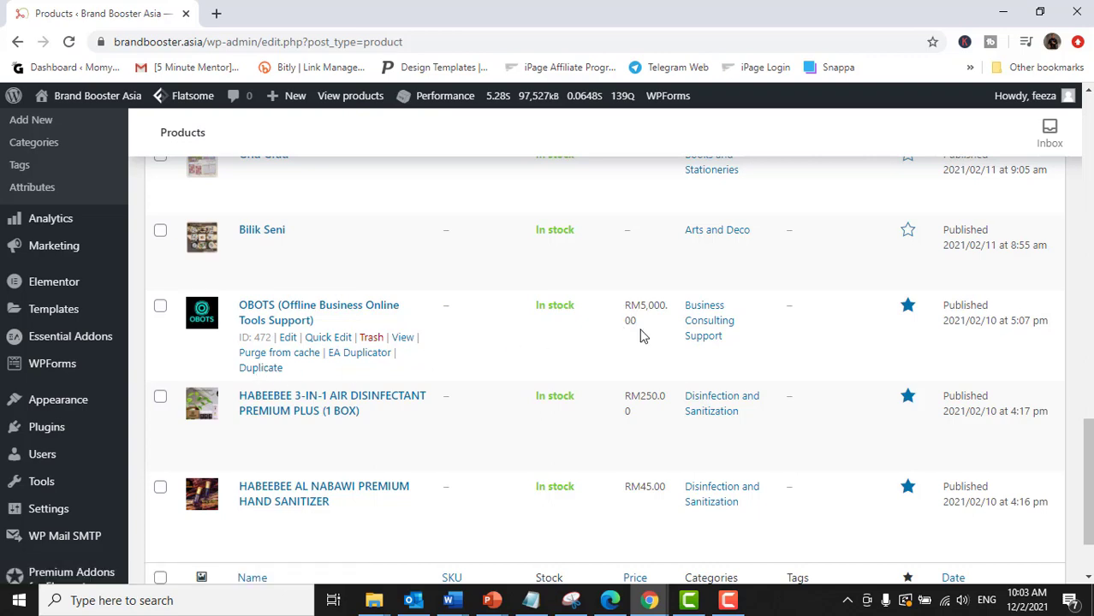
scroll(636, 467, up, 7)
scroll(635, 453, up, 8)
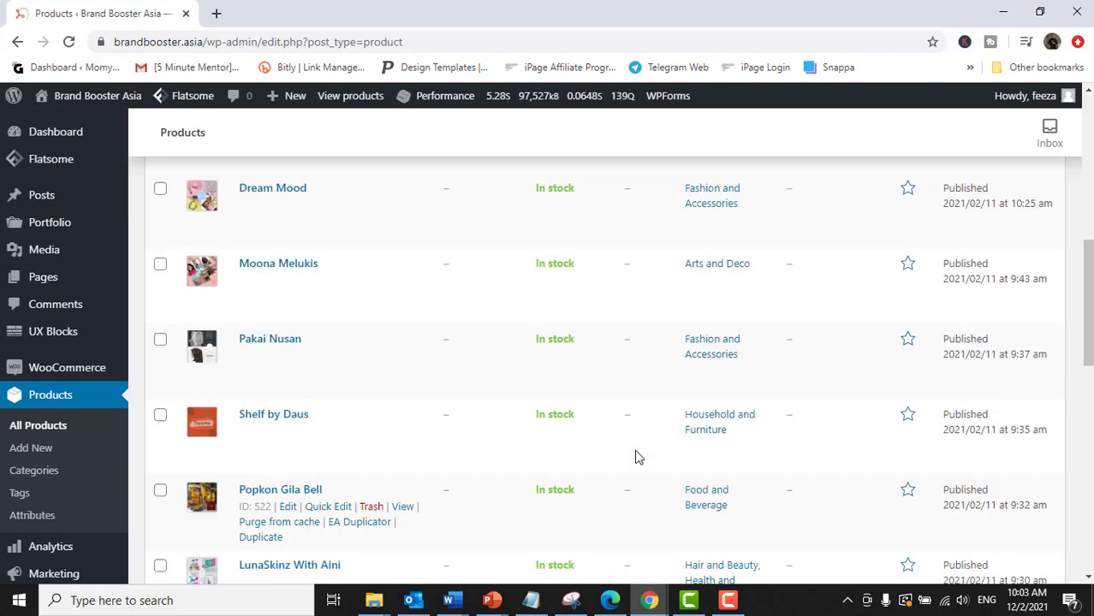
scroll(635, 452, up, 2)
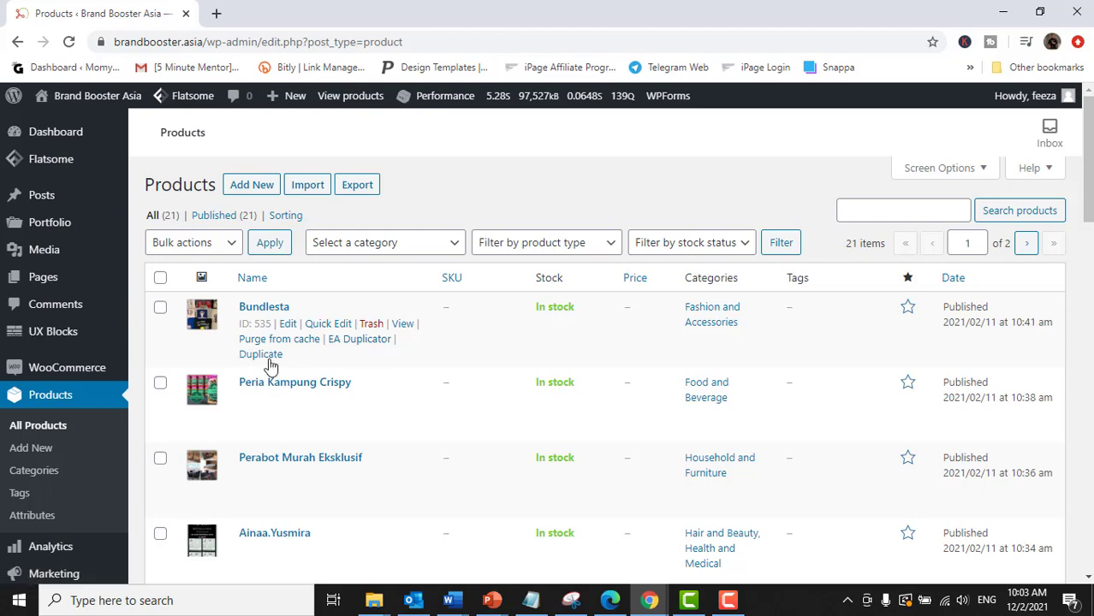
Step: Duplicate the Bundlesta product and rename the copy as Momy Gold
click(274, 354)
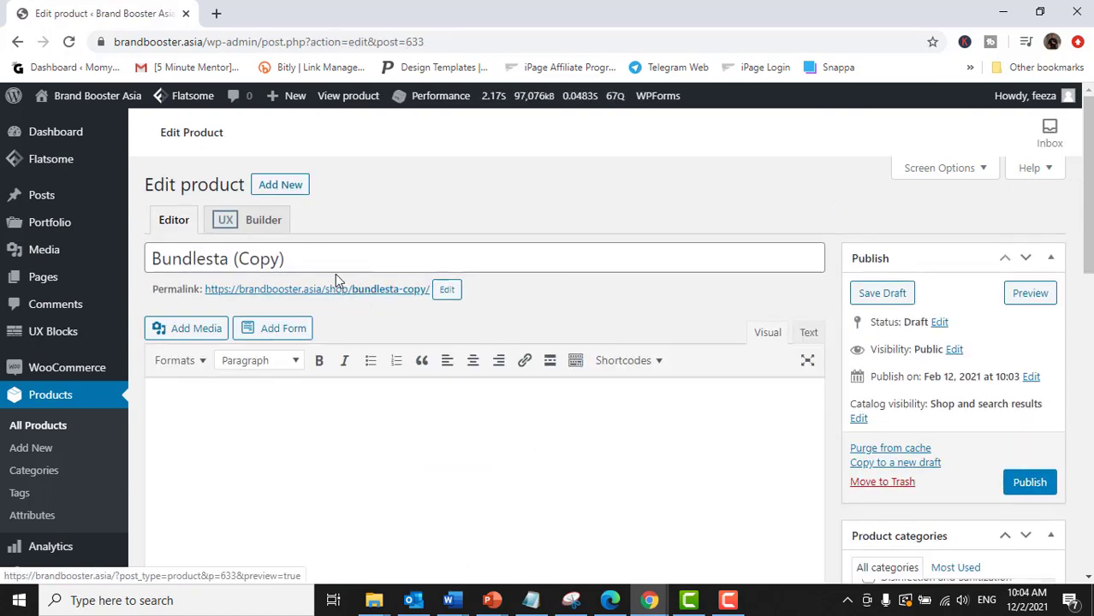
drag(289, 260, 135, 274)
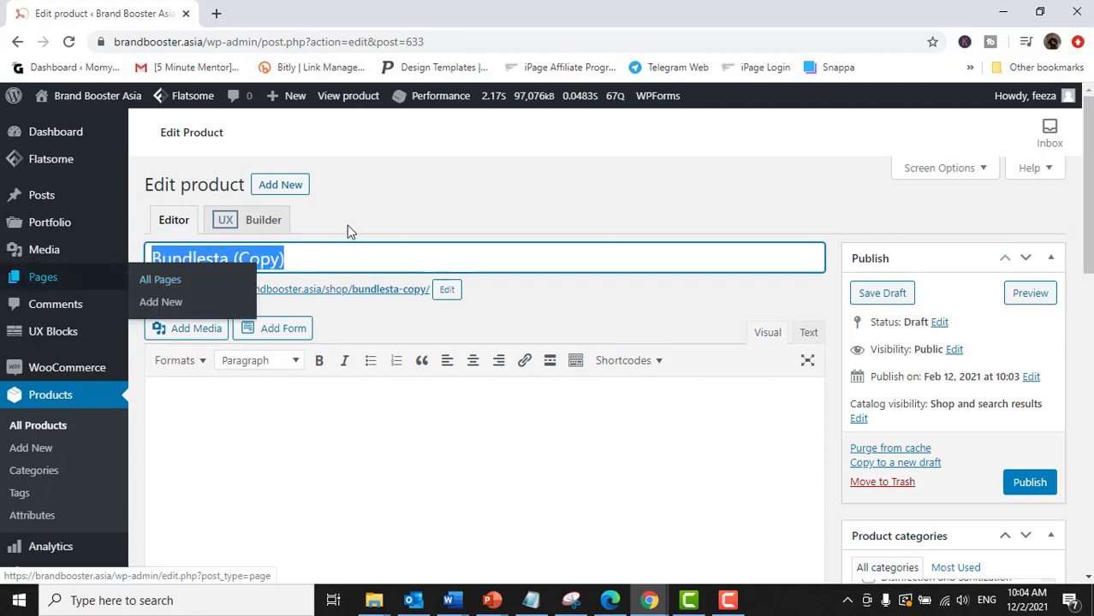
text(Mo)
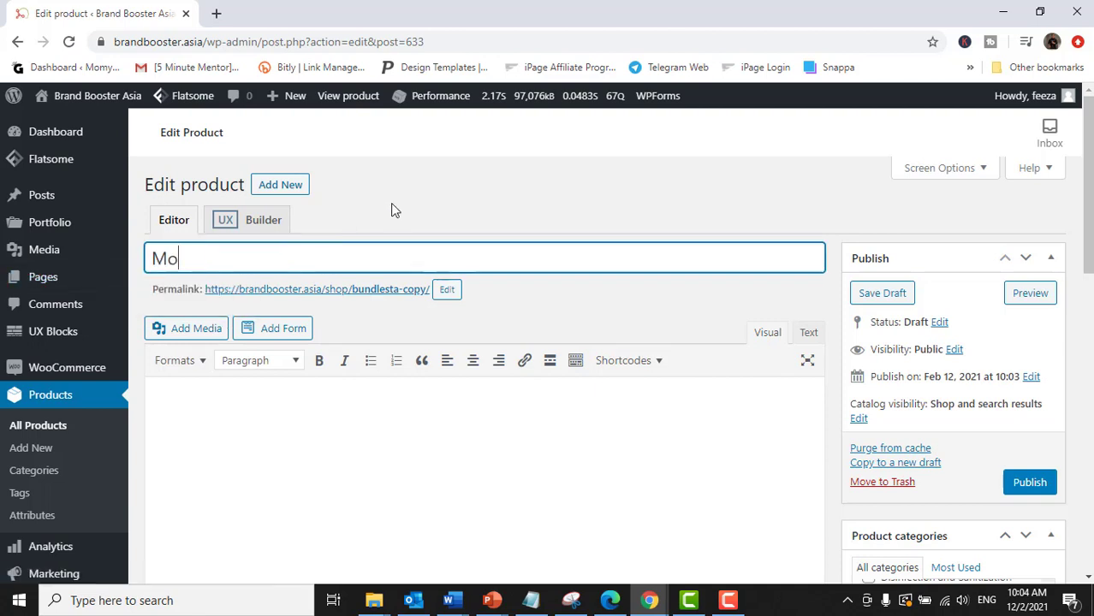
text(my Gold)
Step: Inspect the target of the ">>Whastapp Kami<<" link in the product short description
scroll(424, 248, down, 10)
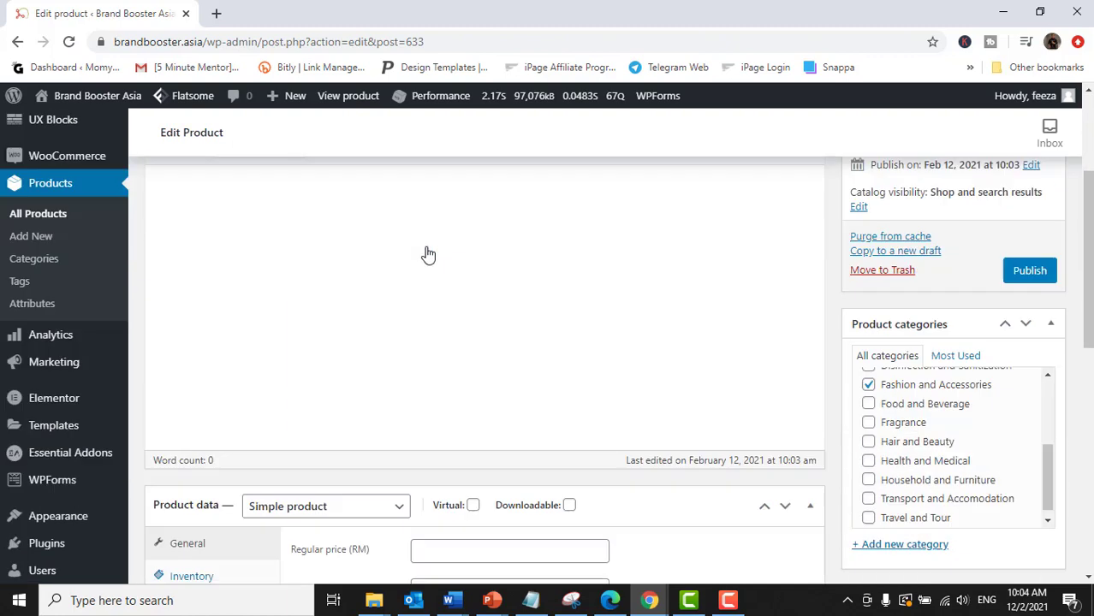
scroll(424, 248, up, 1)
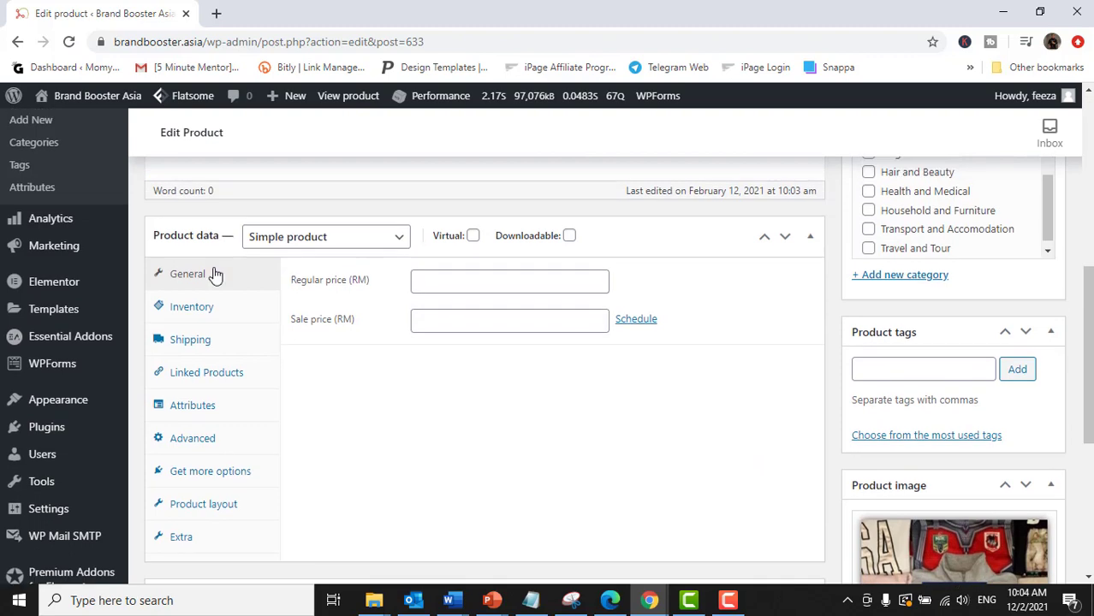
scroll(459, 333, down, 4)
scroll(459, 332, down, 1)
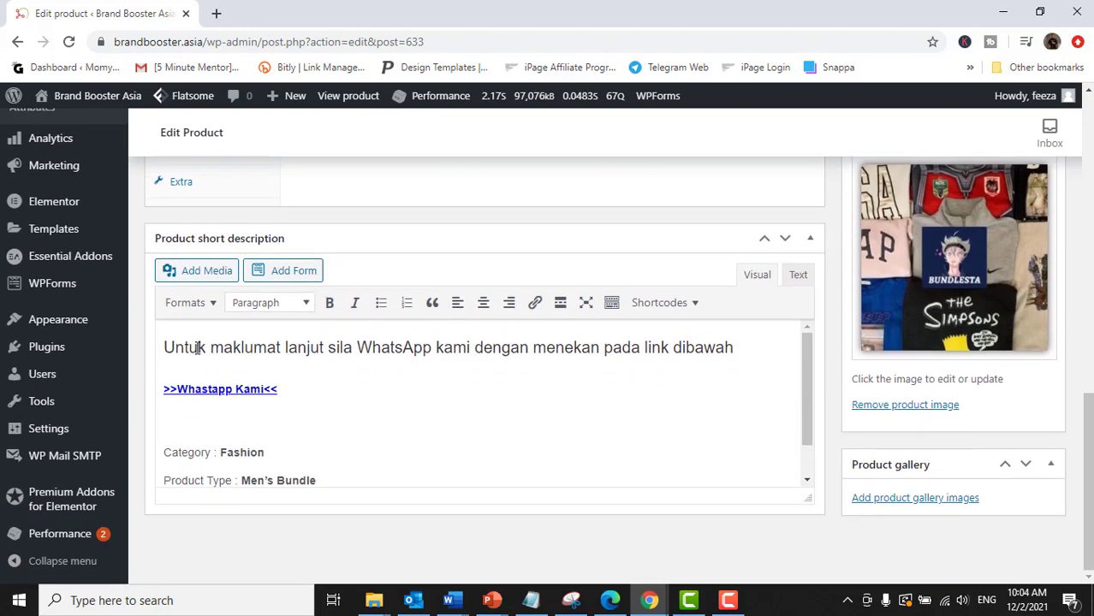
triple_click(258, 390)
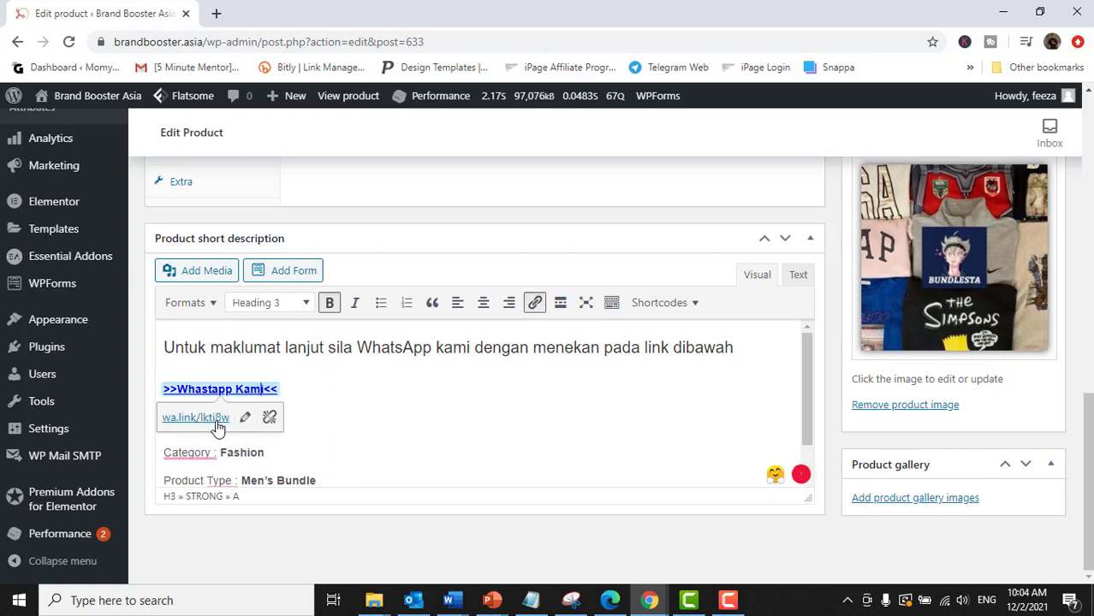
Step: Open the Walink site create.wa.link in a new browser tab and go to its WhatsApp link creation form
click(216, 13)
text(what)
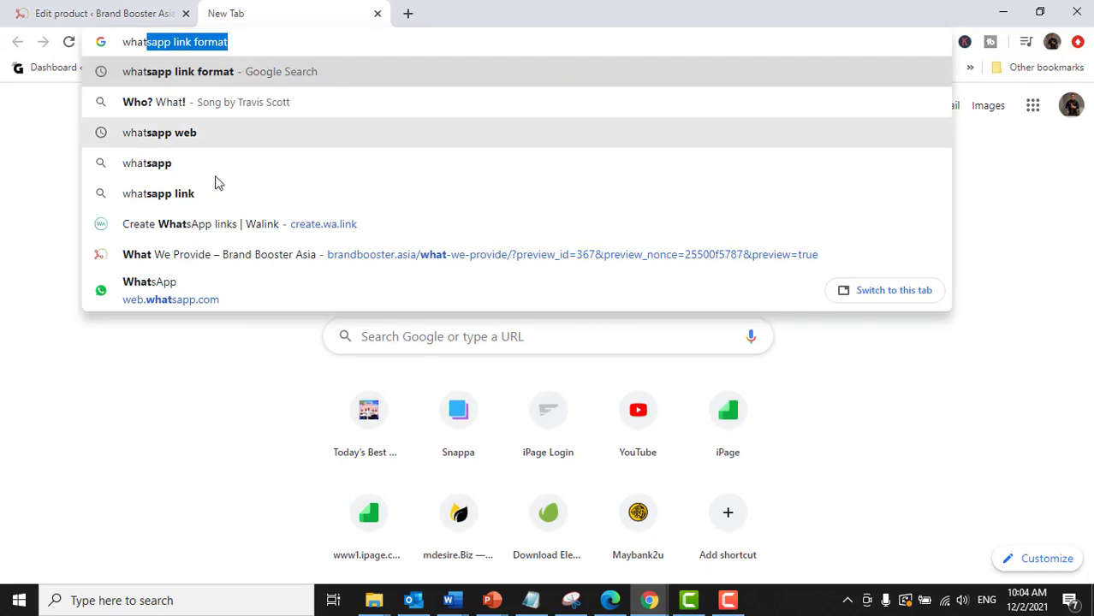
click(173, 228)
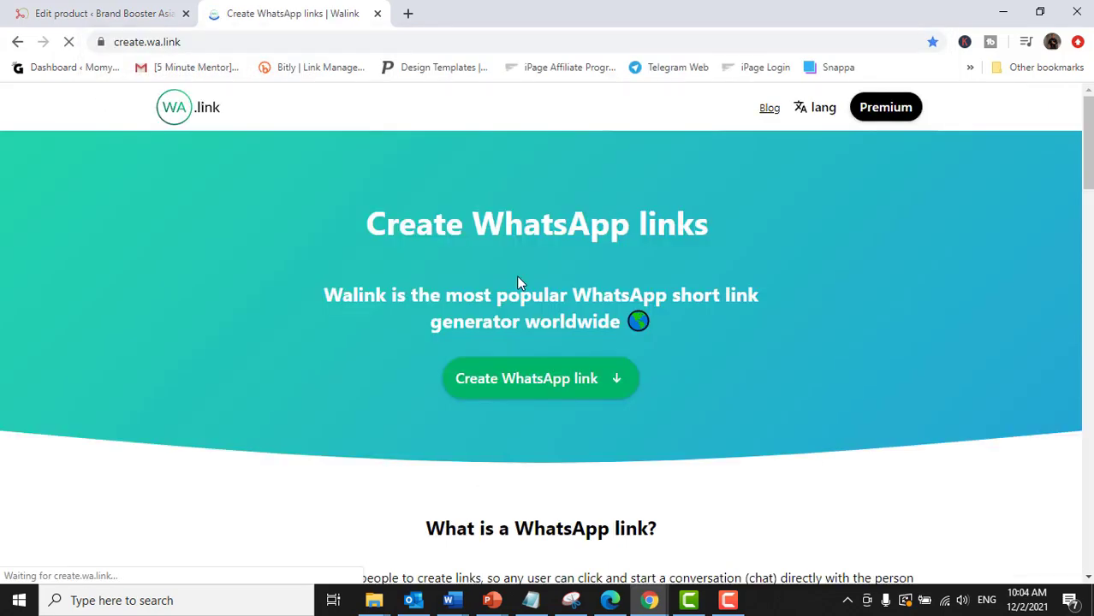
click(591, 389)
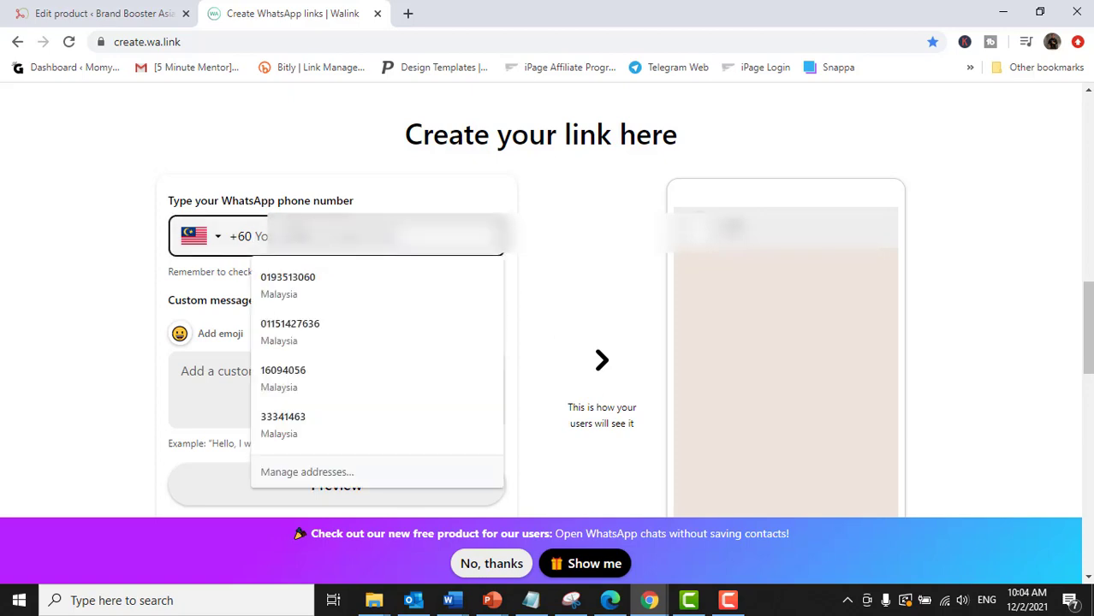
Step: Enter the contact's WhatsApp phone number and the custom message "Hi / Assalamualaikum" in the link creation form
text(1-)
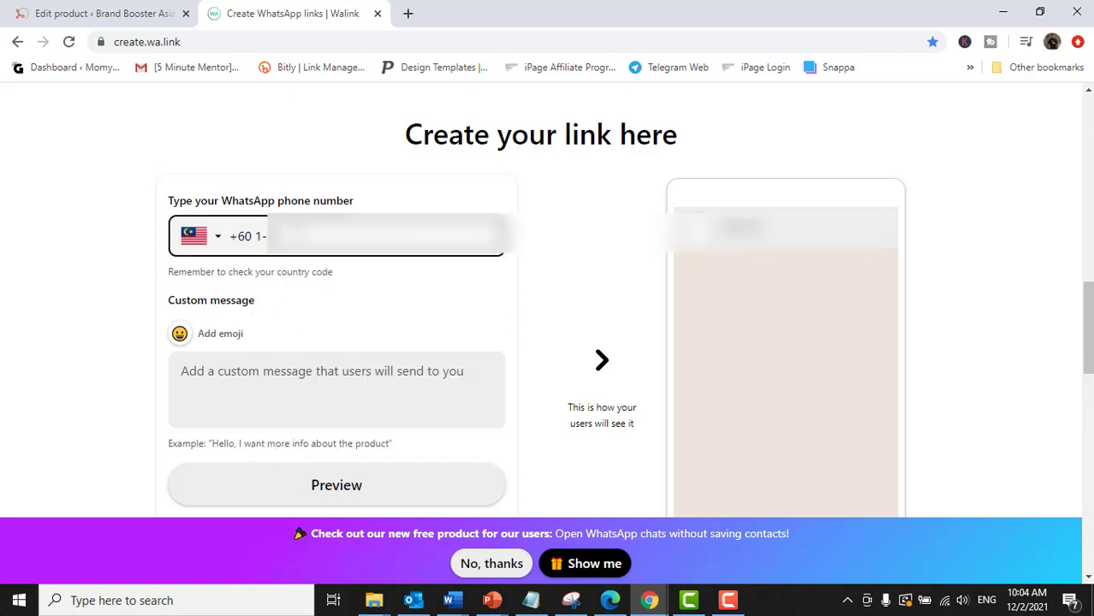
text(23456)
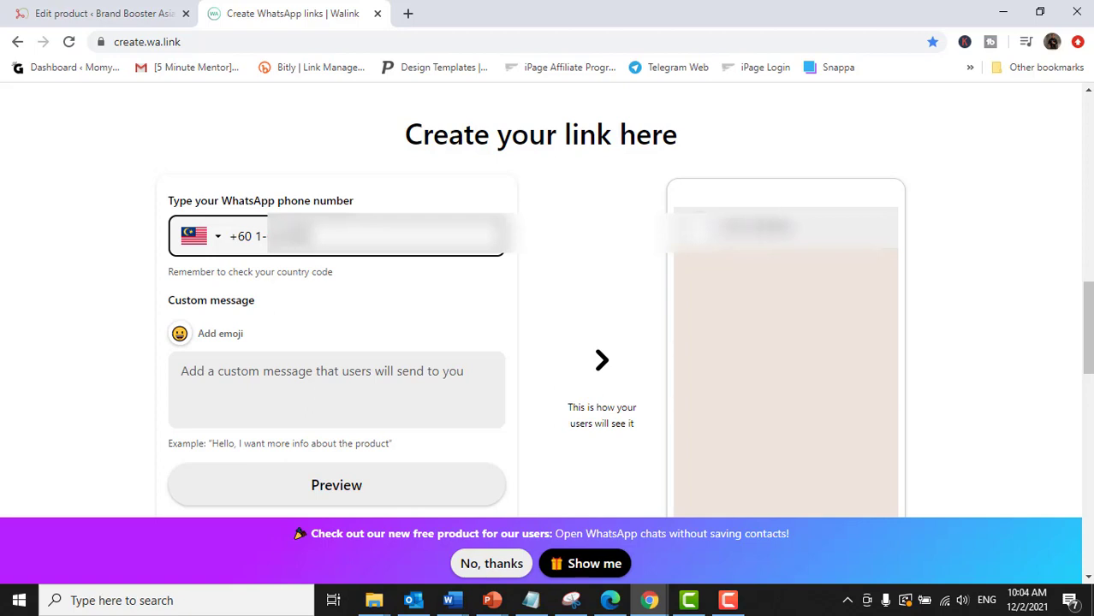
text(789)
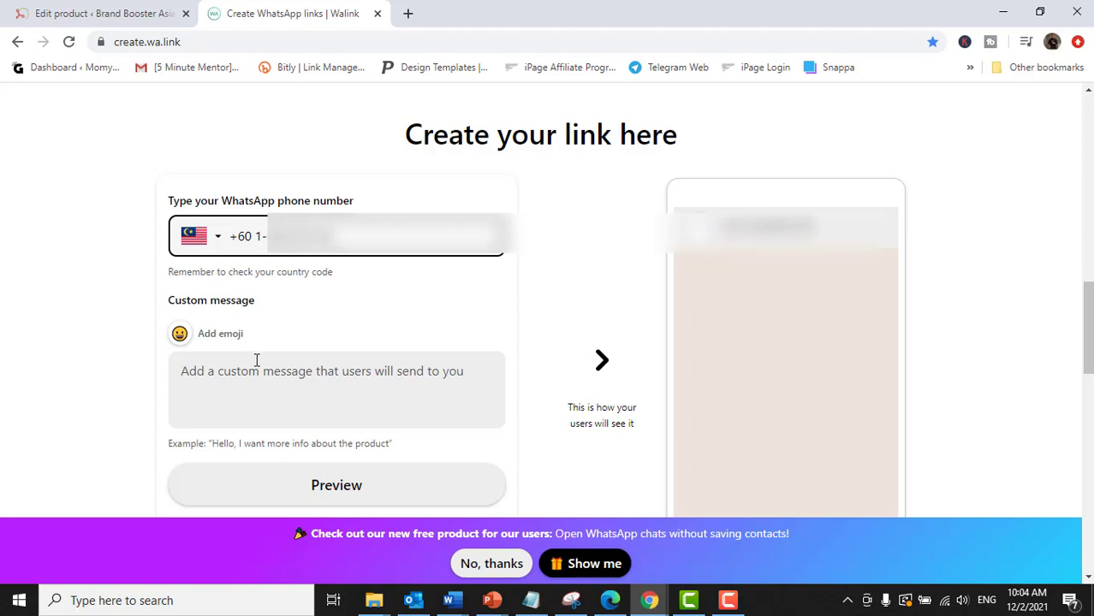
click(230, 373)
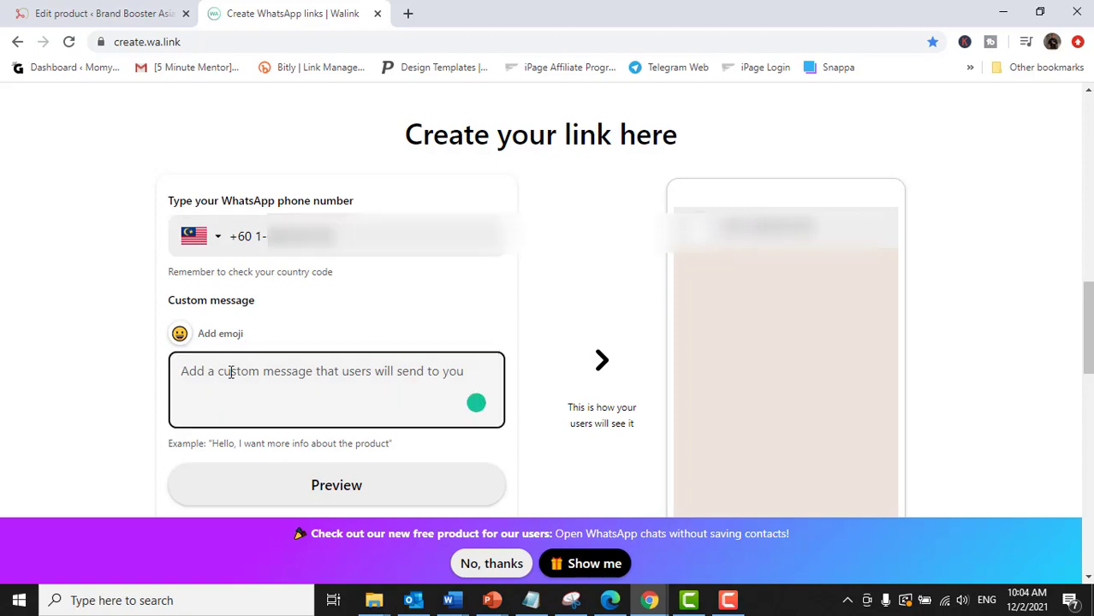
text(Hi / )
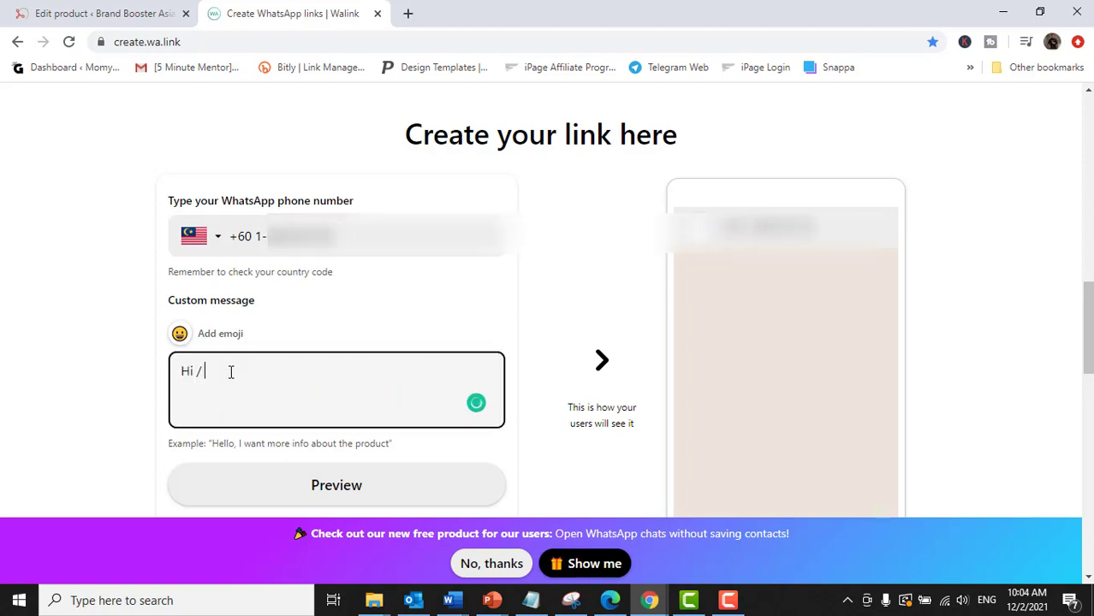
text(Assalamualaikum)
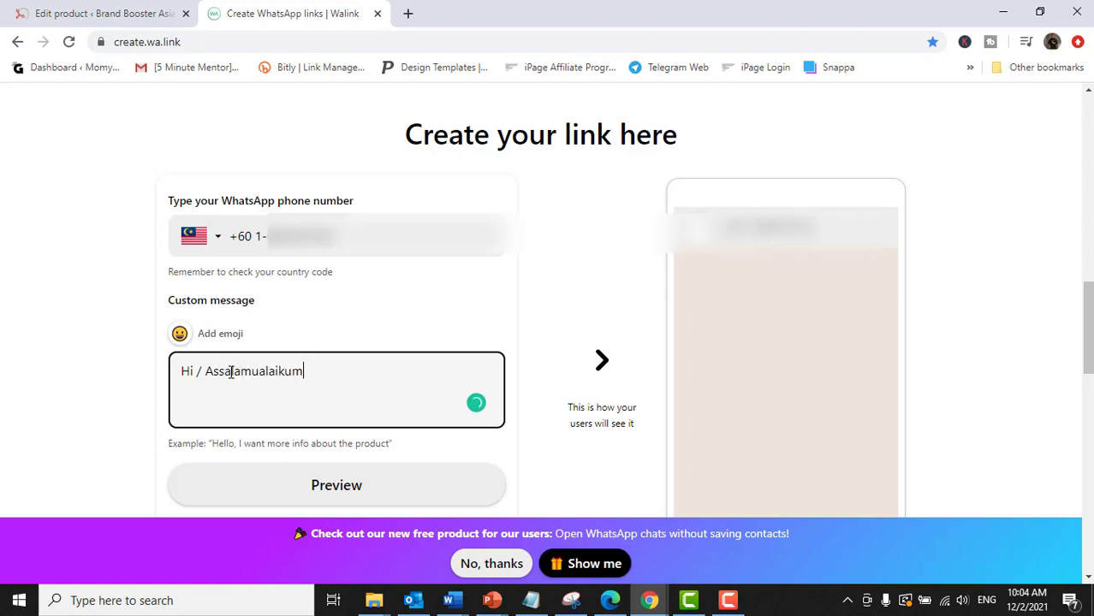
Step: Generate the wa.link from the completed form and copy the resulting link
scroll(276, 392, down, 3)
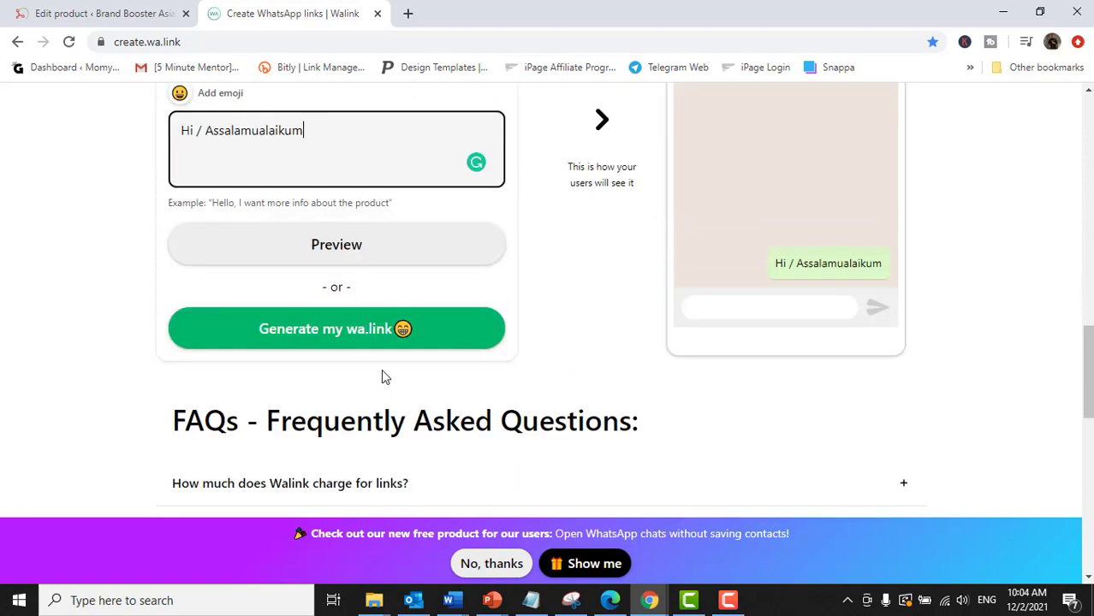
click(398, 345)
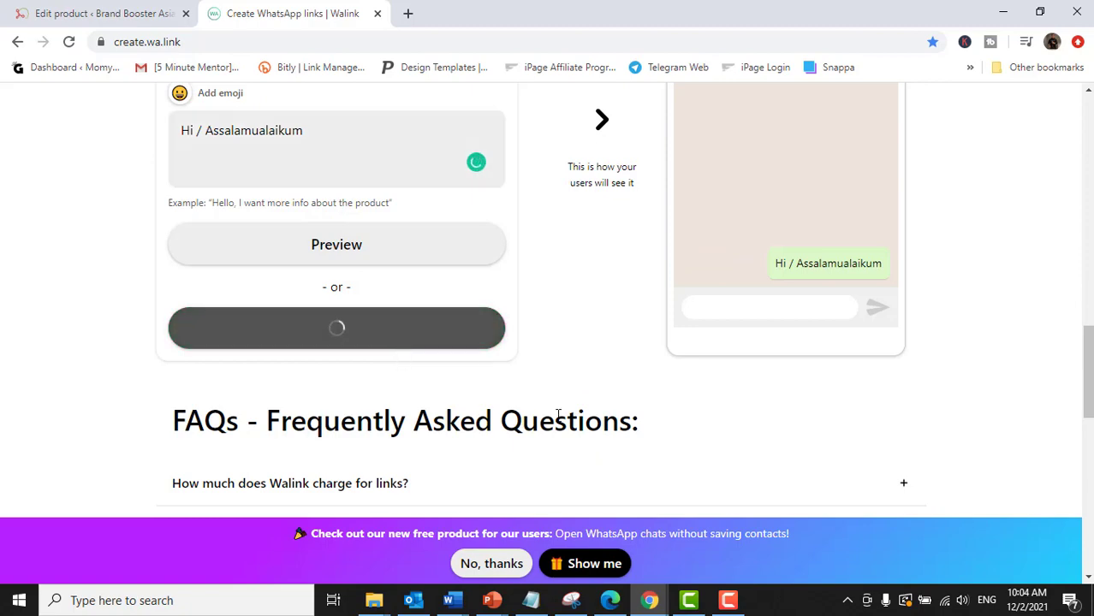
scroll(572, 409, down, 2)
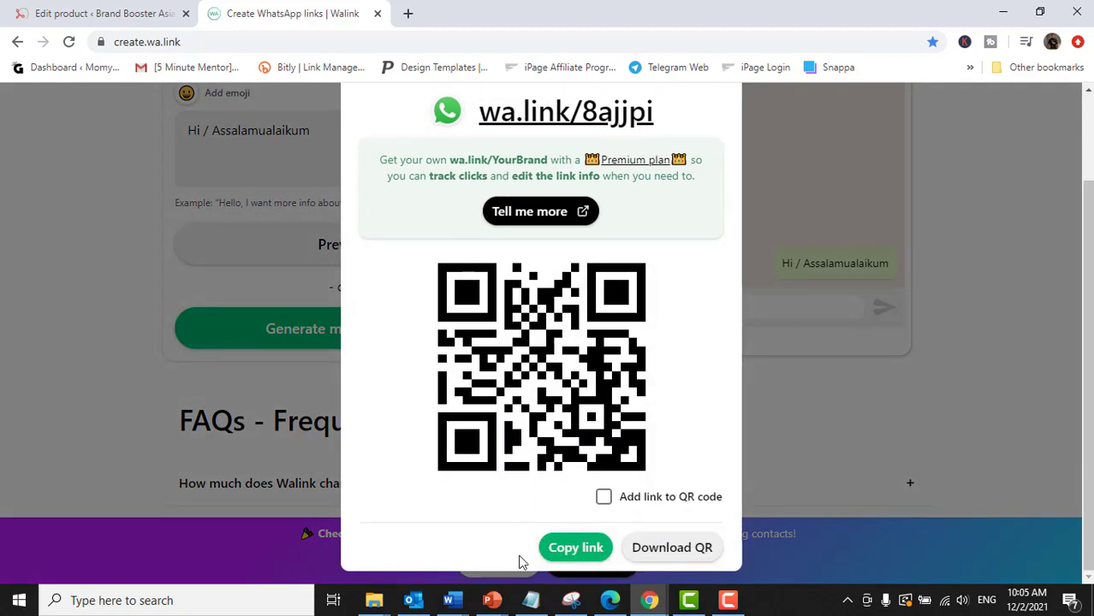
click(565, 548)
click(120, 12)
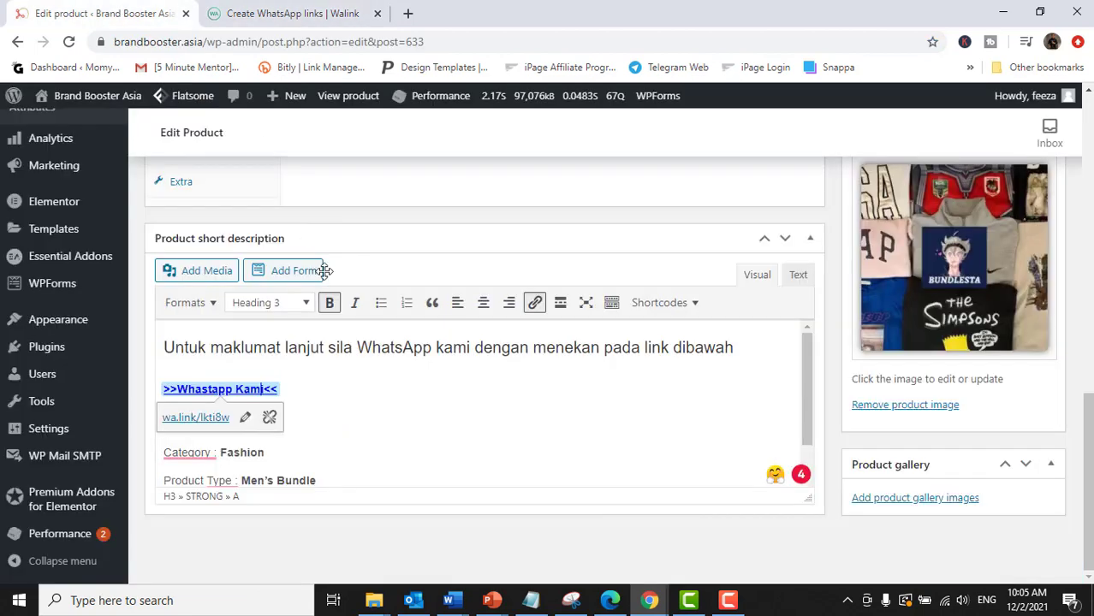
click(247, 419)
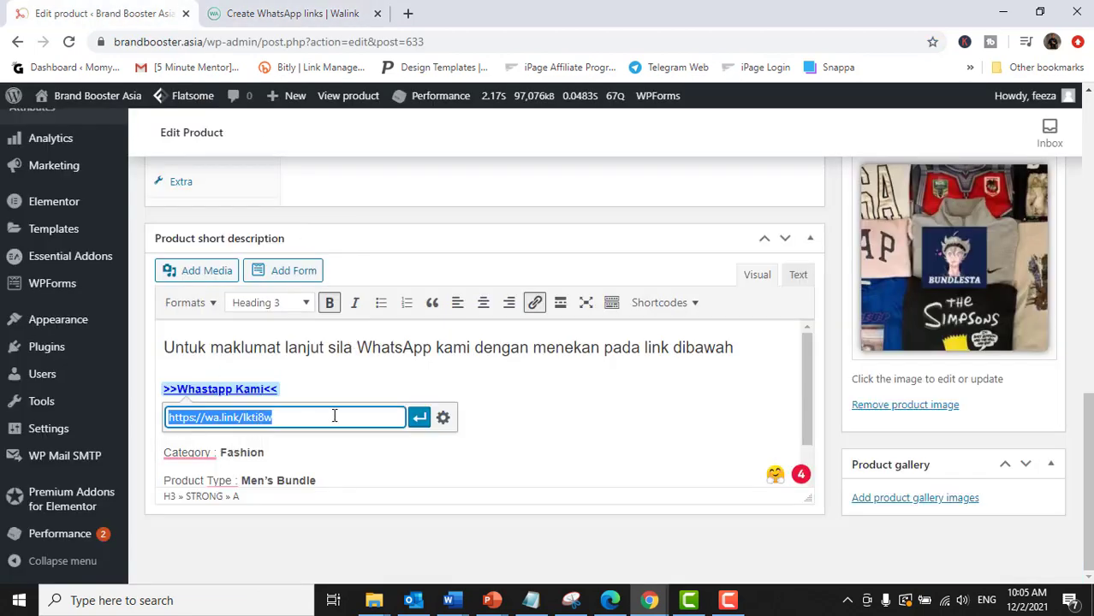
key(ctrl+v)
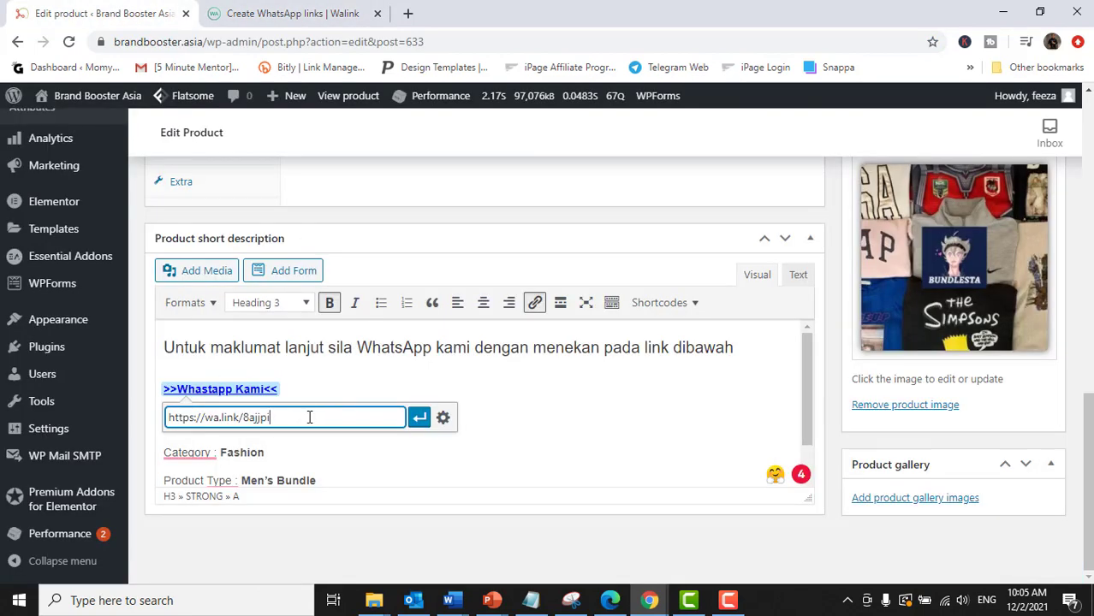
click(420, 418)
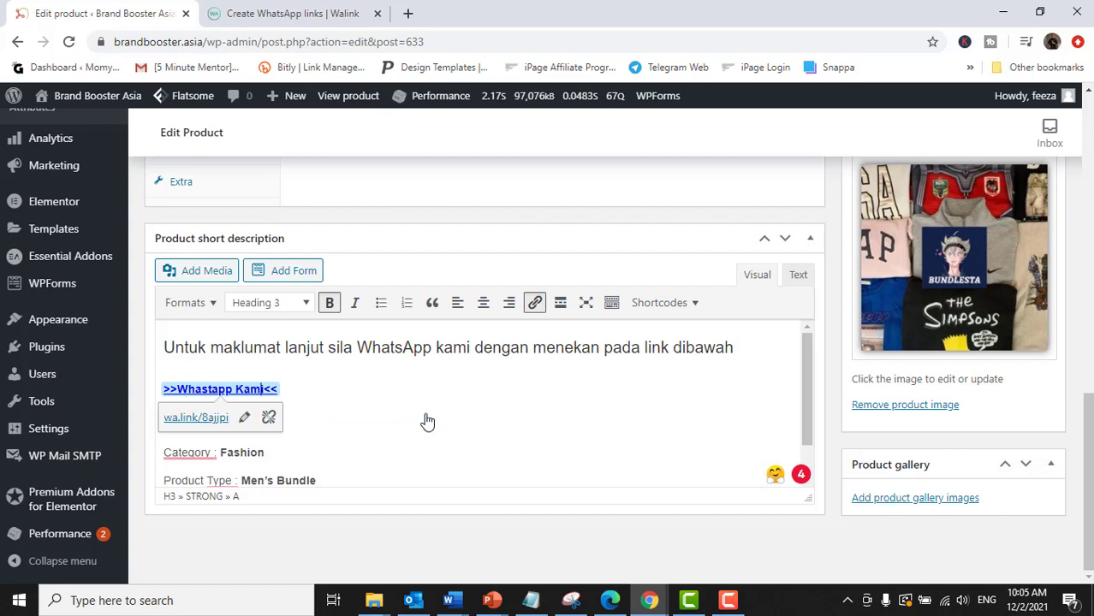
Step: In the short description, set Category to Baby Product, Product Type to Diaper Pants and Brand Name to Momy Gold
scroll(282, 428, down, 1)
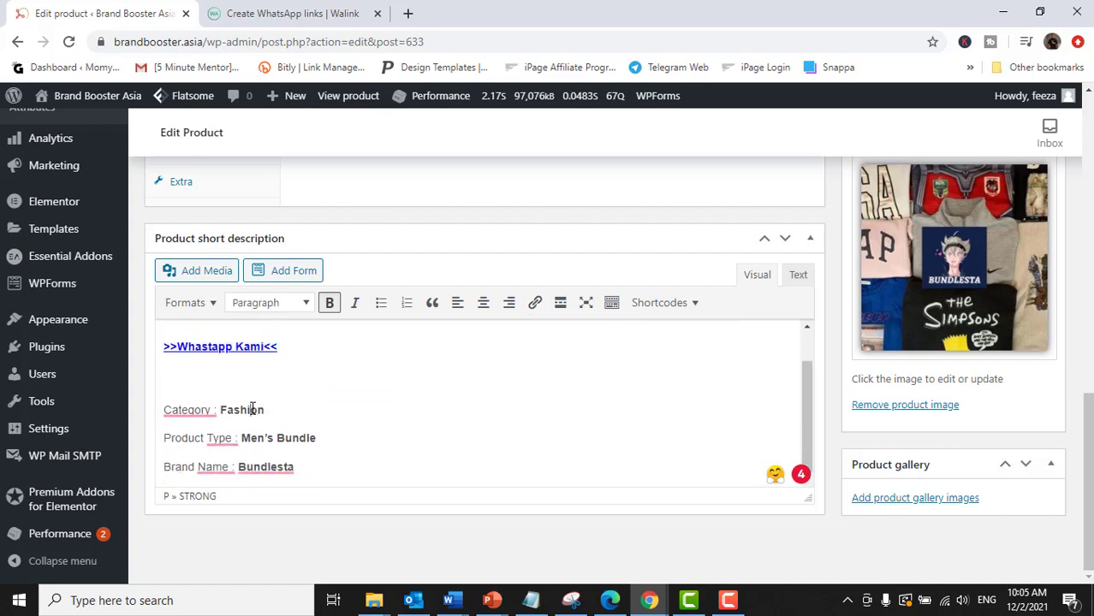
double_click(255, 410)
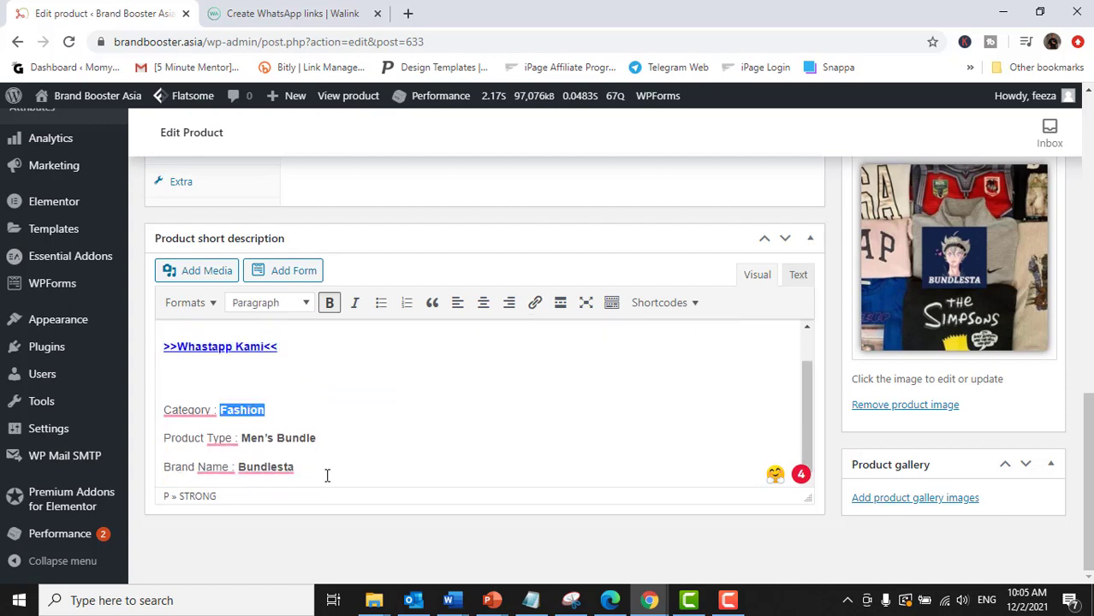
text(Ba)
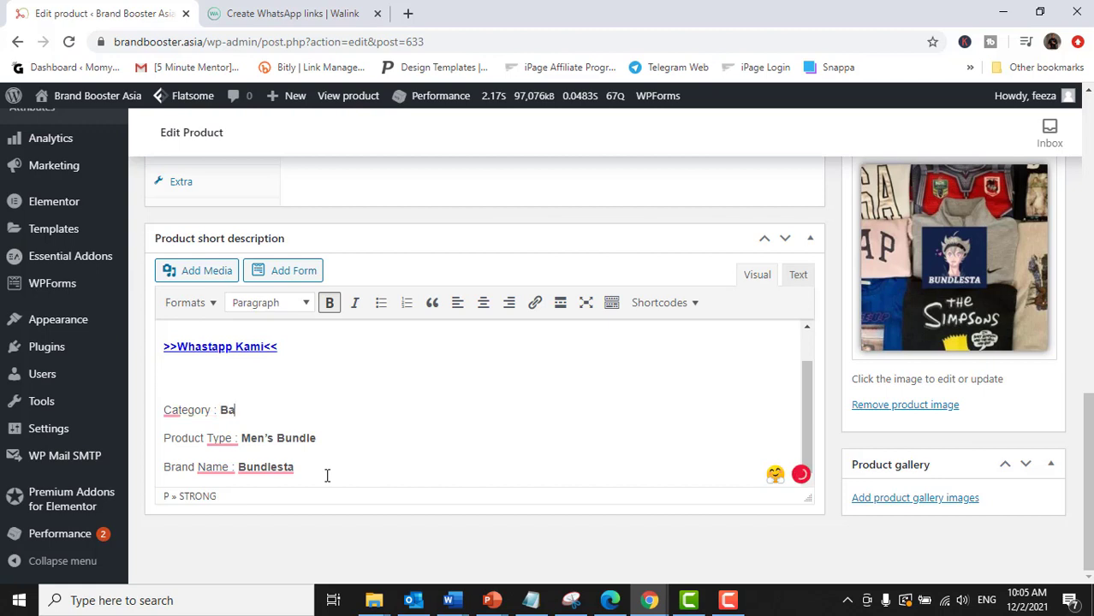
text(by Product)
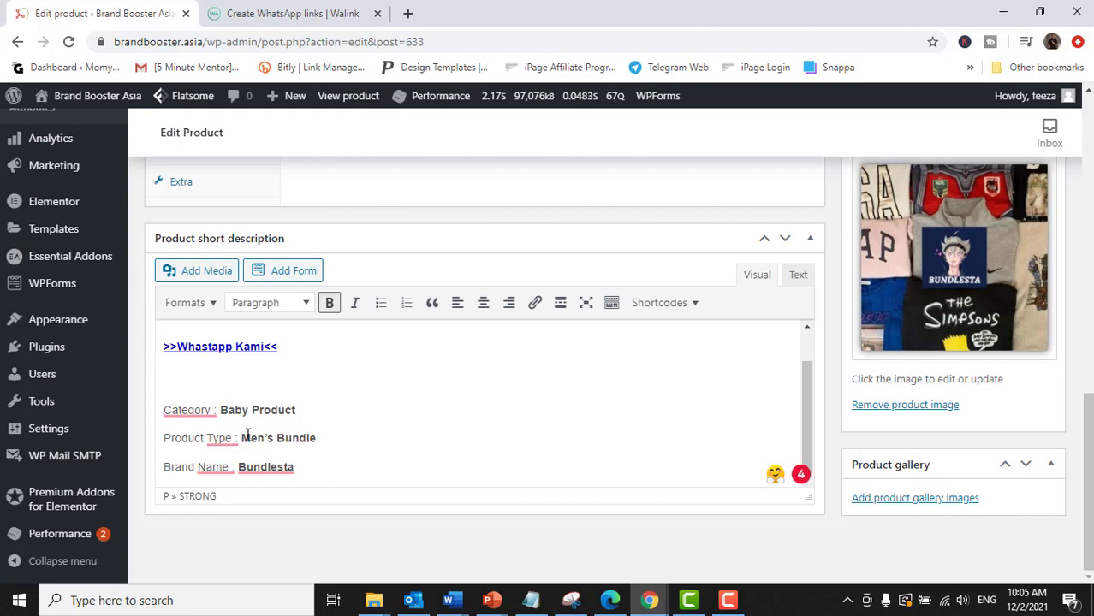
drag(241, 438, 317, 438)
text(D)
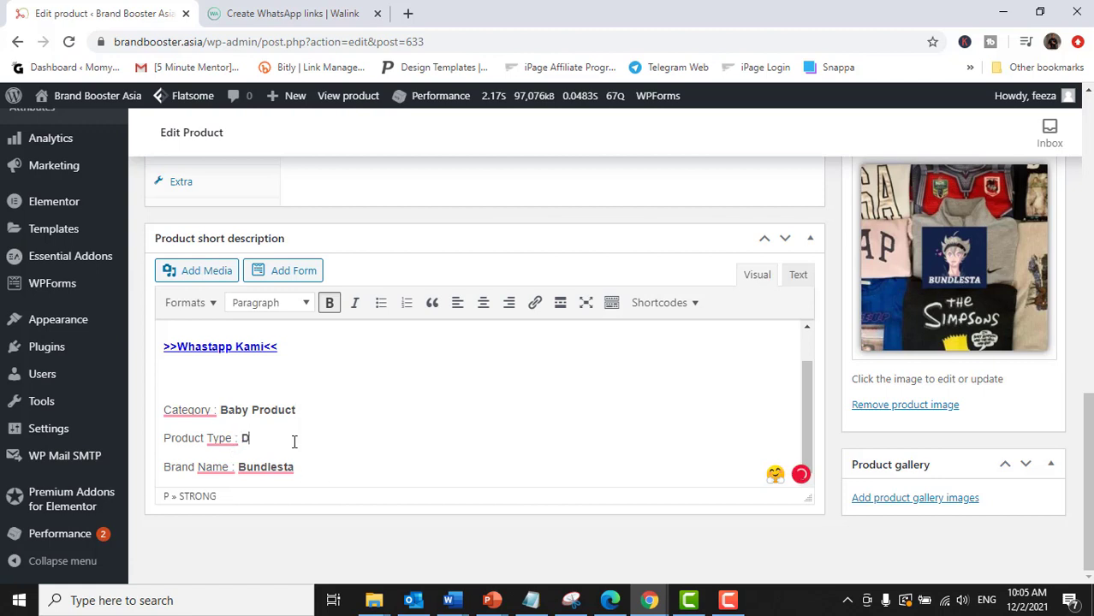
text(iaper Pants)
double_click(270, 467)
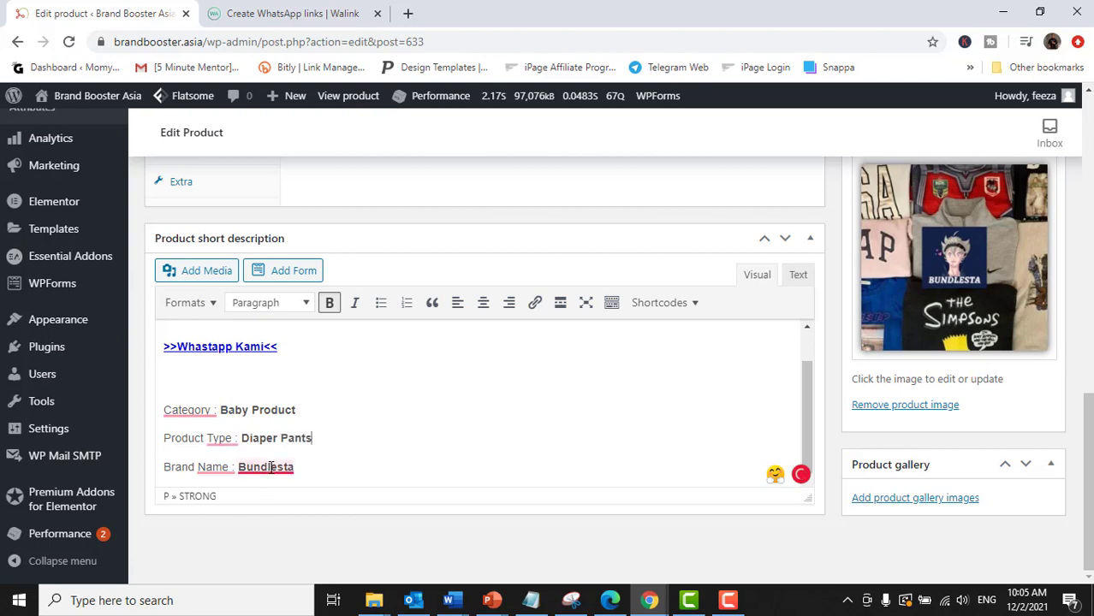
text(Momy Gol)
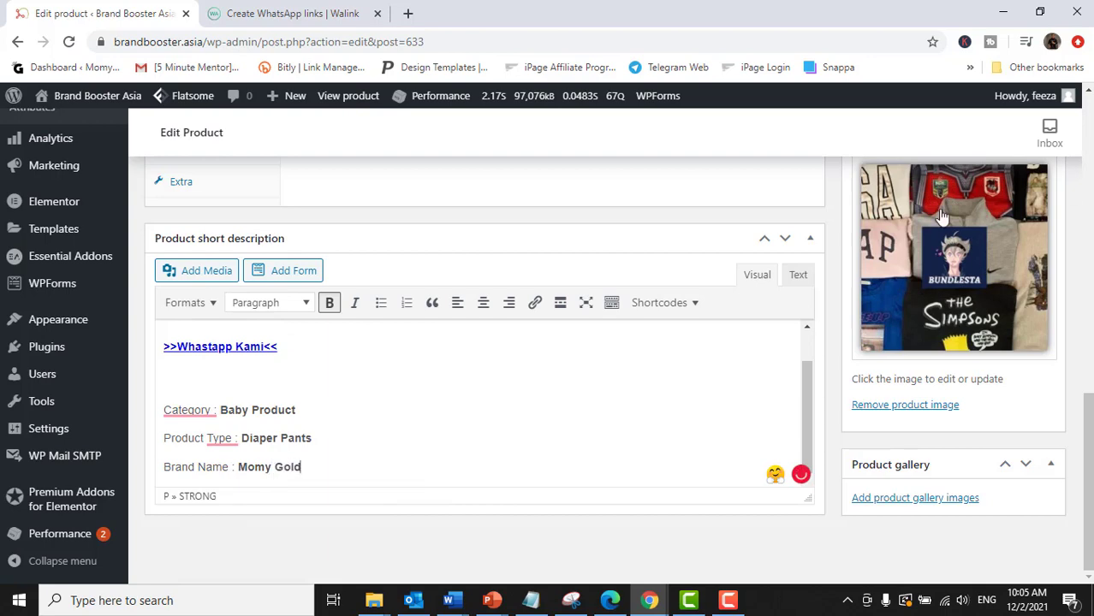
Step: Remove the Bundlesta product image from the product
scroll(947, 441, up, 1)
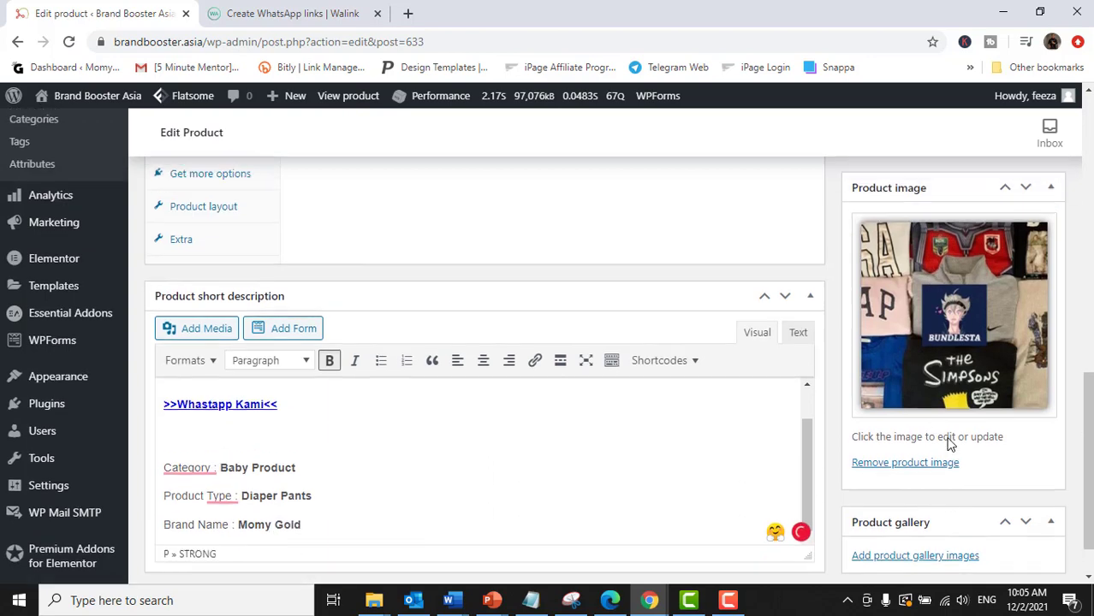
scroll(940, 428, down, 1)
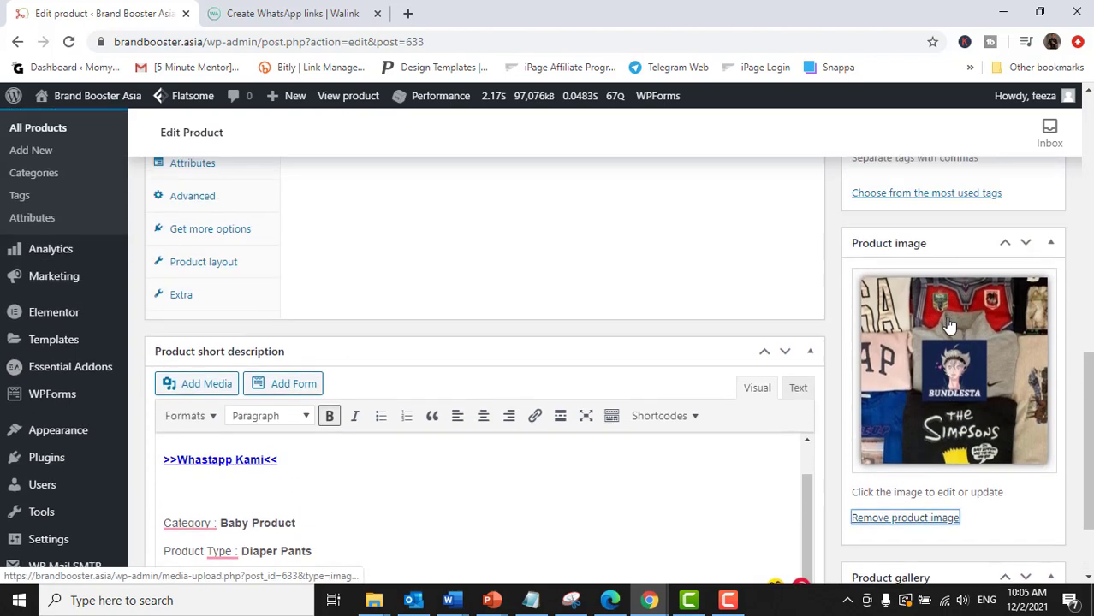
scroll(934, 411, up, 2)
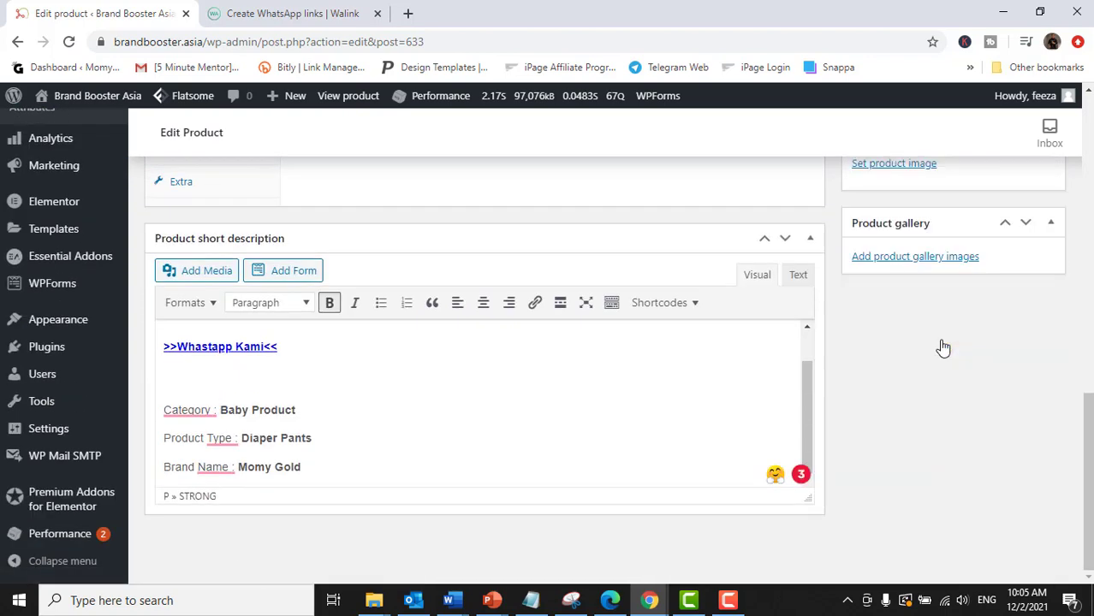
Step: Upload G icon.png from the Desktop folder CX clients > Momy Gold and set it as the product image
scroll(942, 347, up, 3)
click(921, 328)
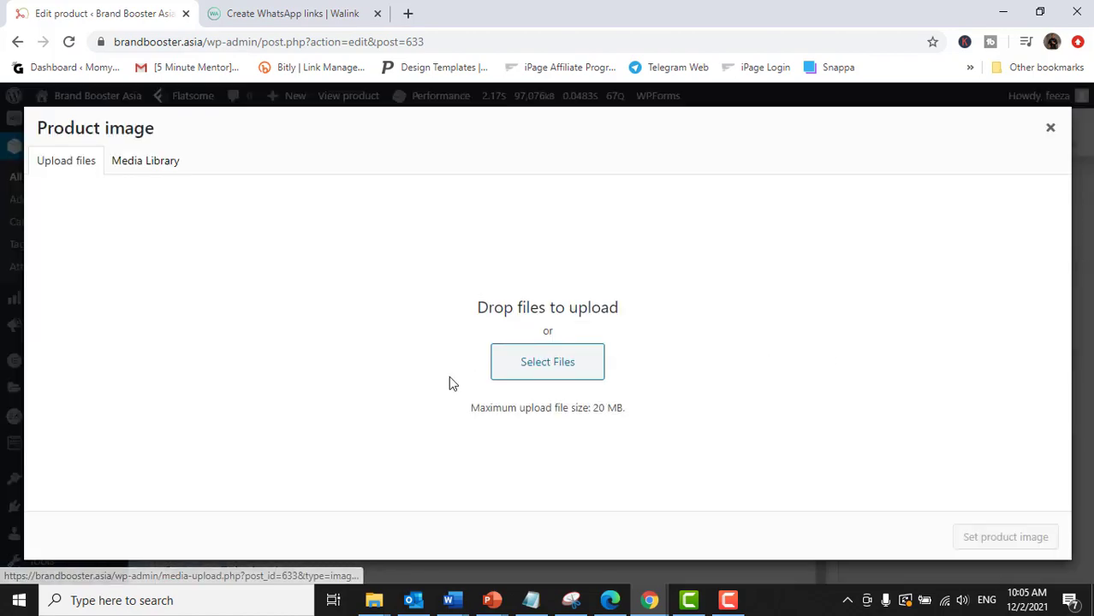
click(521, 362)
click(68, 125)
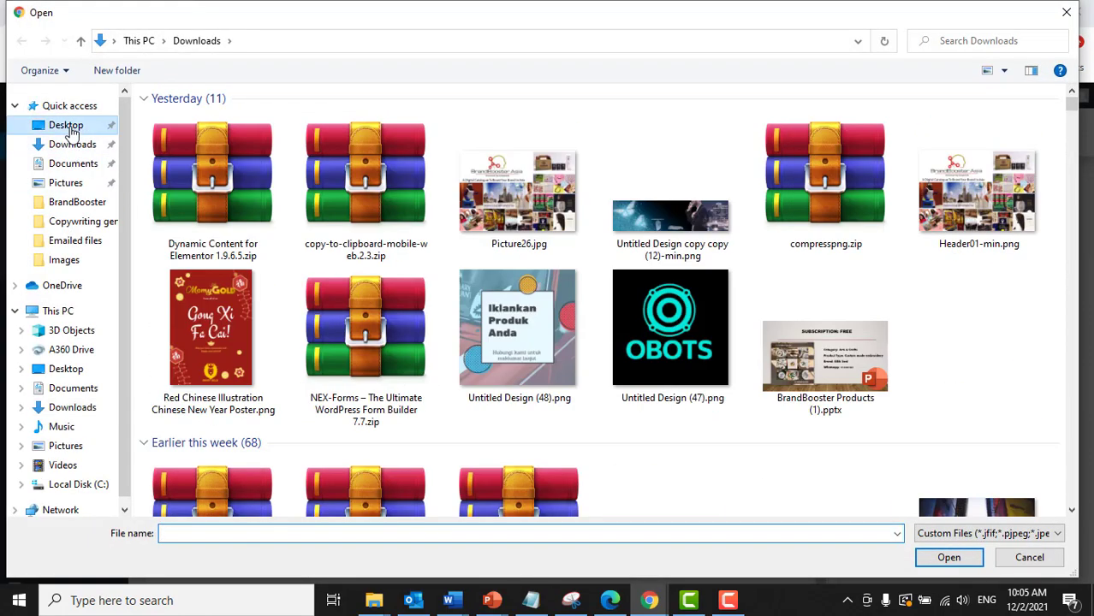
double_click(283, 274)
double_click(197, 352)
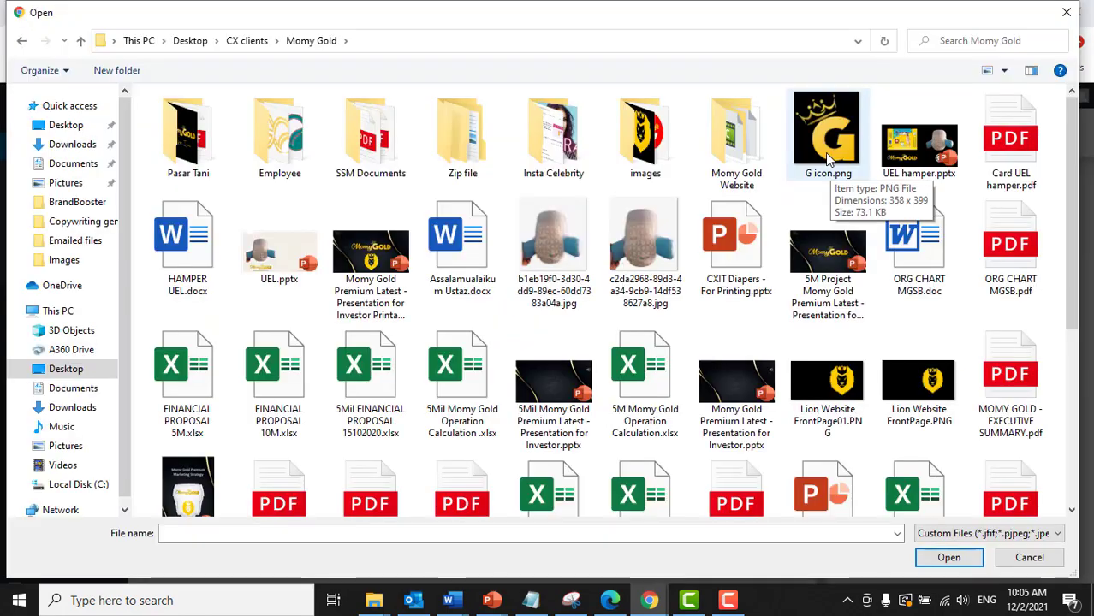
double_click(824, 153)
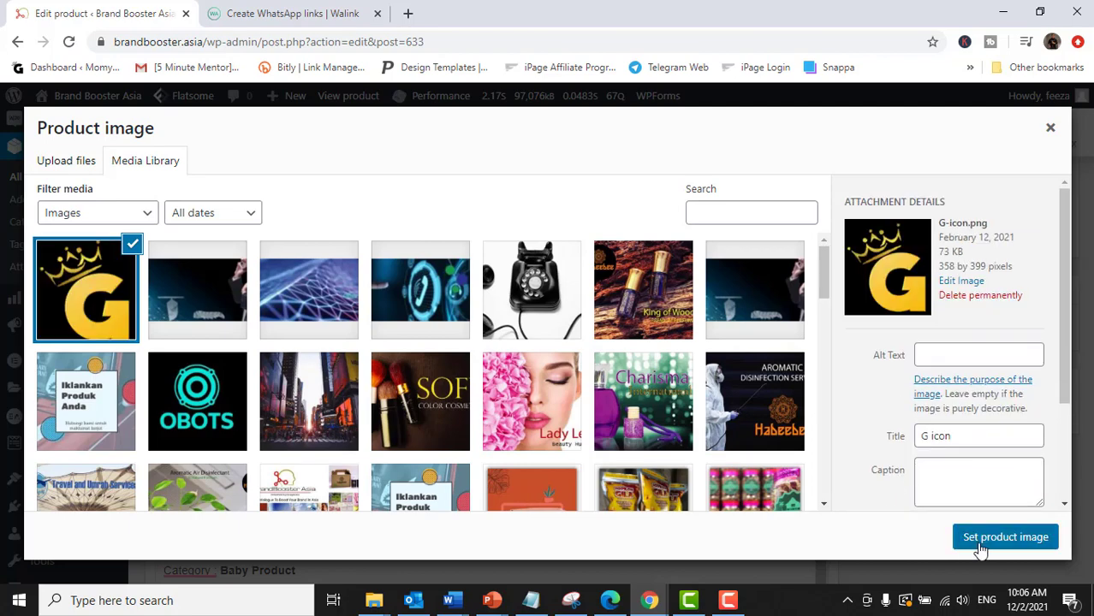
click(981, 548)
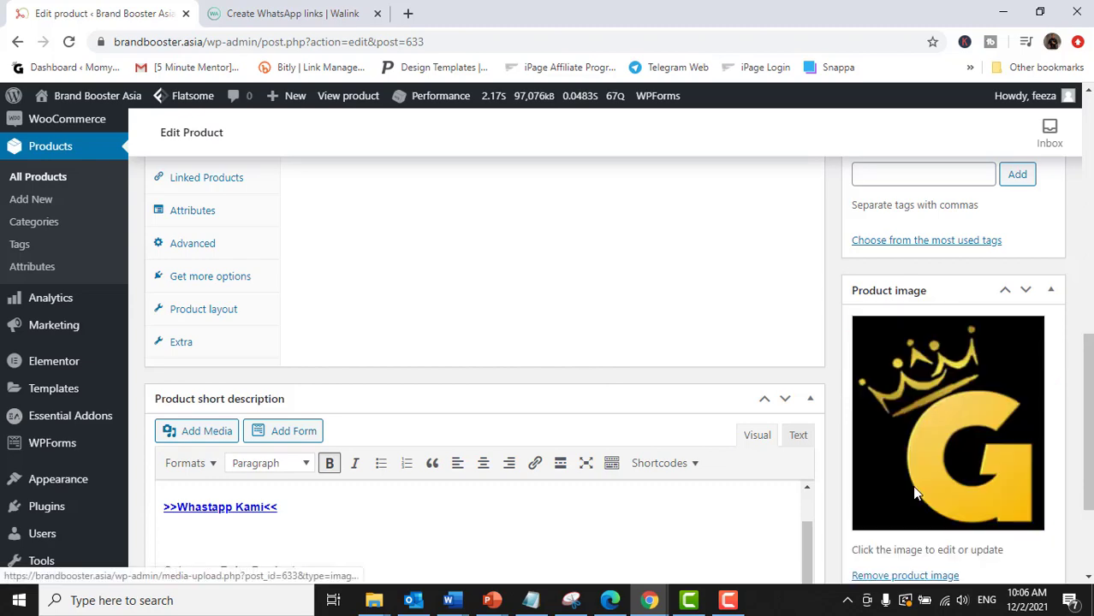
Step: Deselect the Fashion and Accessories product category
scroll(912, 485, up, 4)
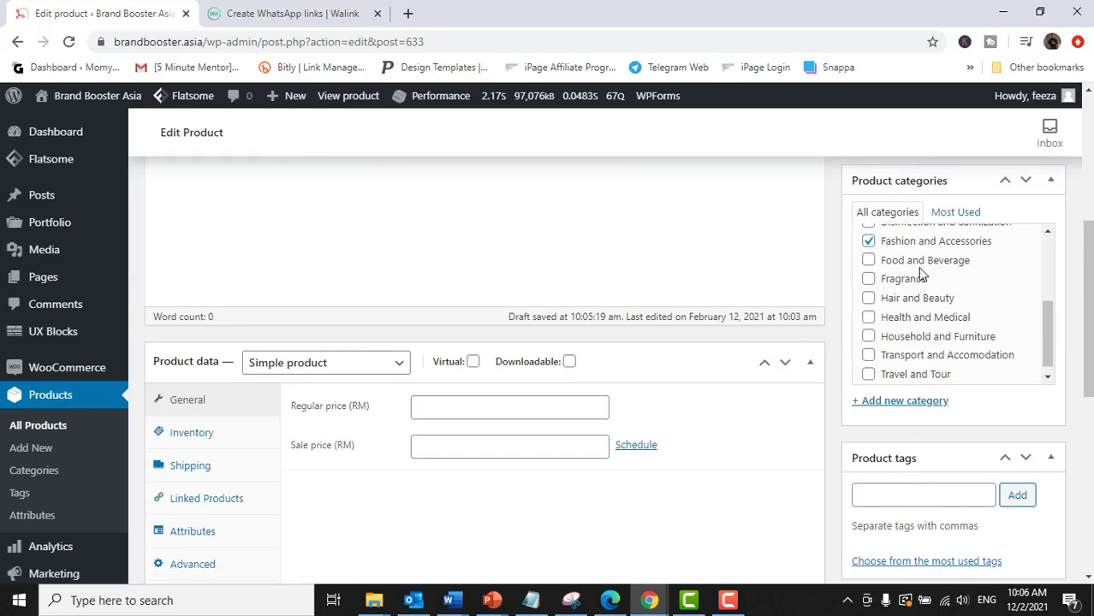
scroll(911, 276, up, 4)
scroll(909, 316, down, 2)
scroll(909, 327, down, 3)
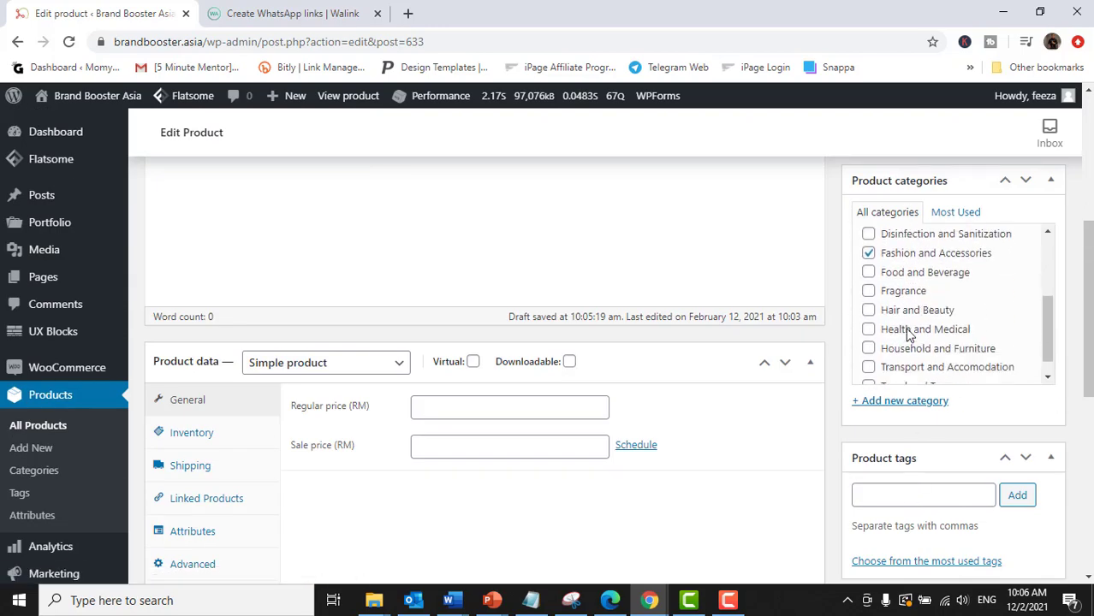
click(869, 238)
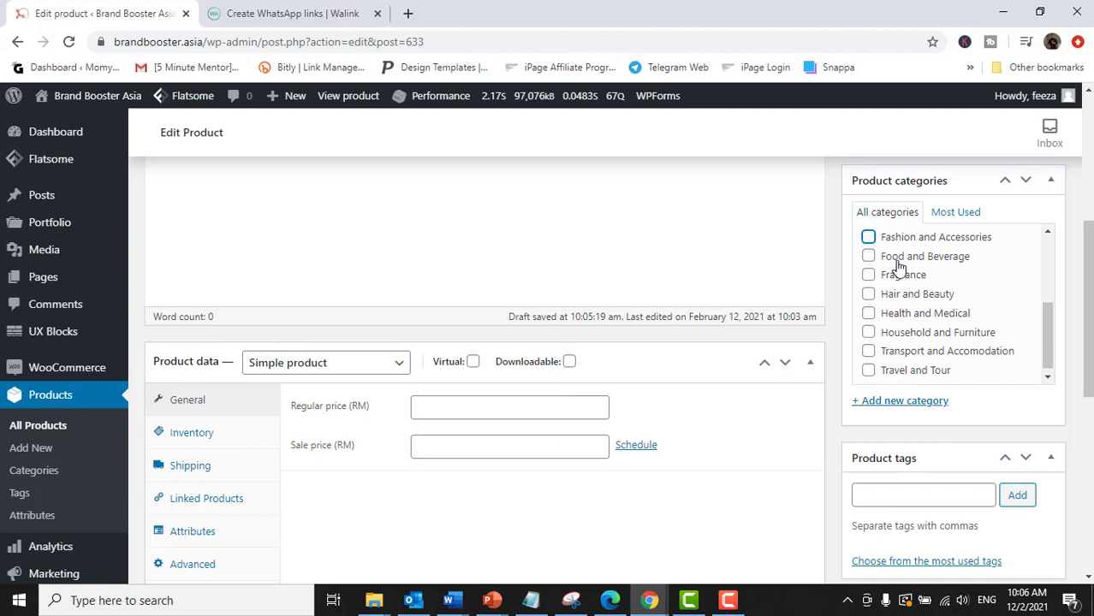
Step: Add a new product category named Baby Diaper without a parent category
scroll(929, 284, down, 1)
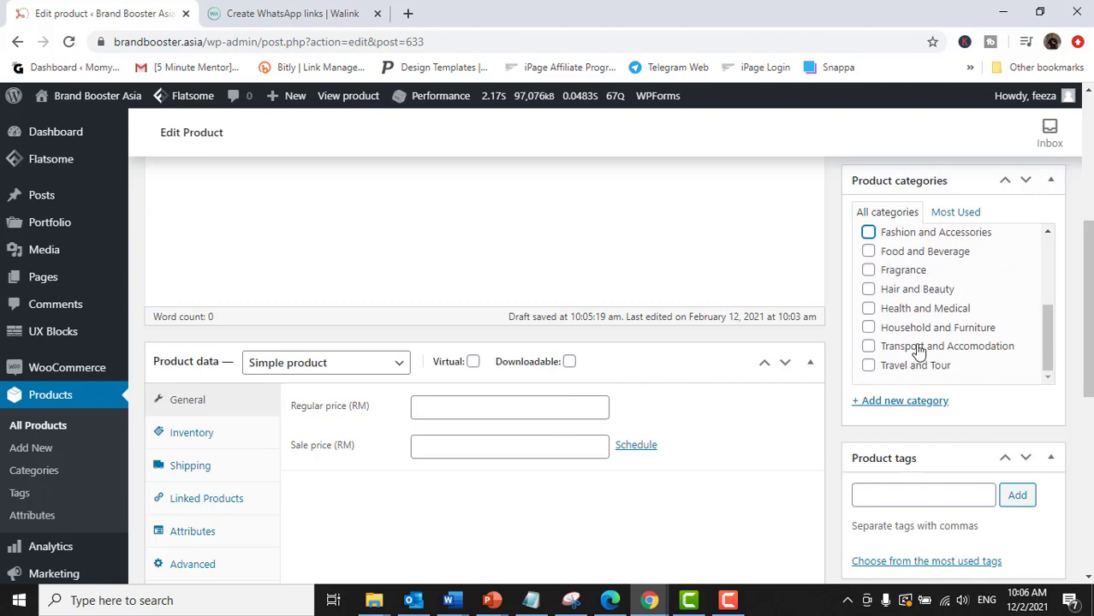
click(913, 402)
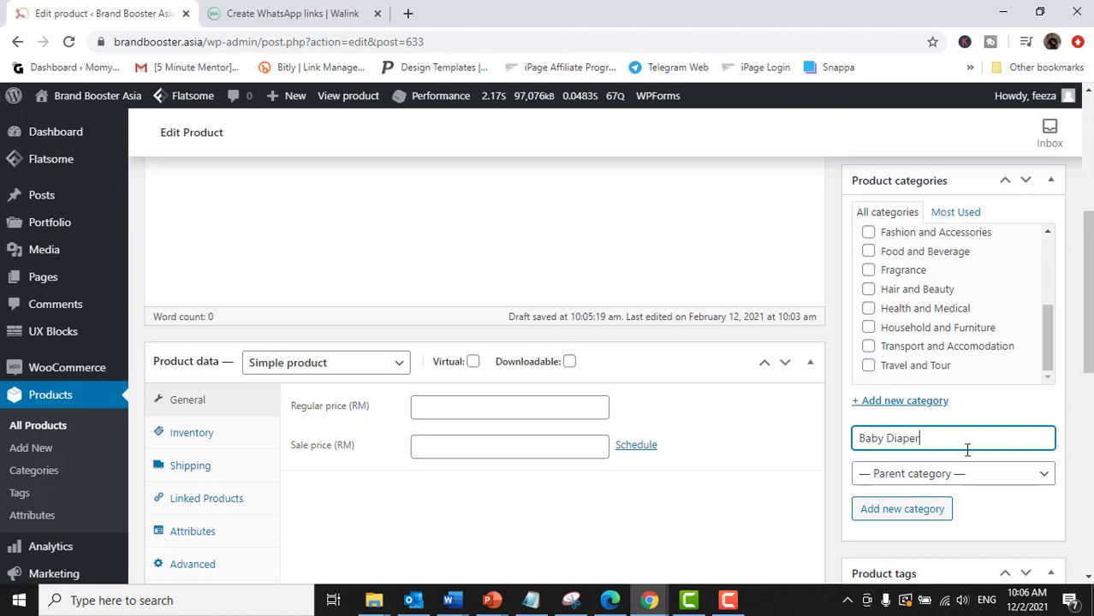
click(916, 512)
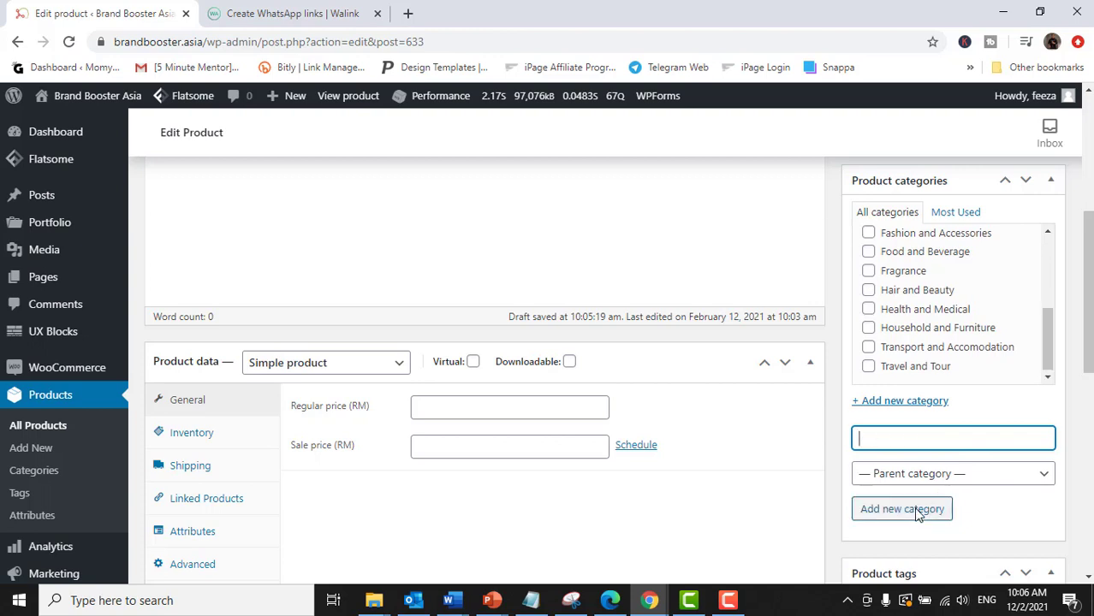
scroll(936, 351, up, 5)
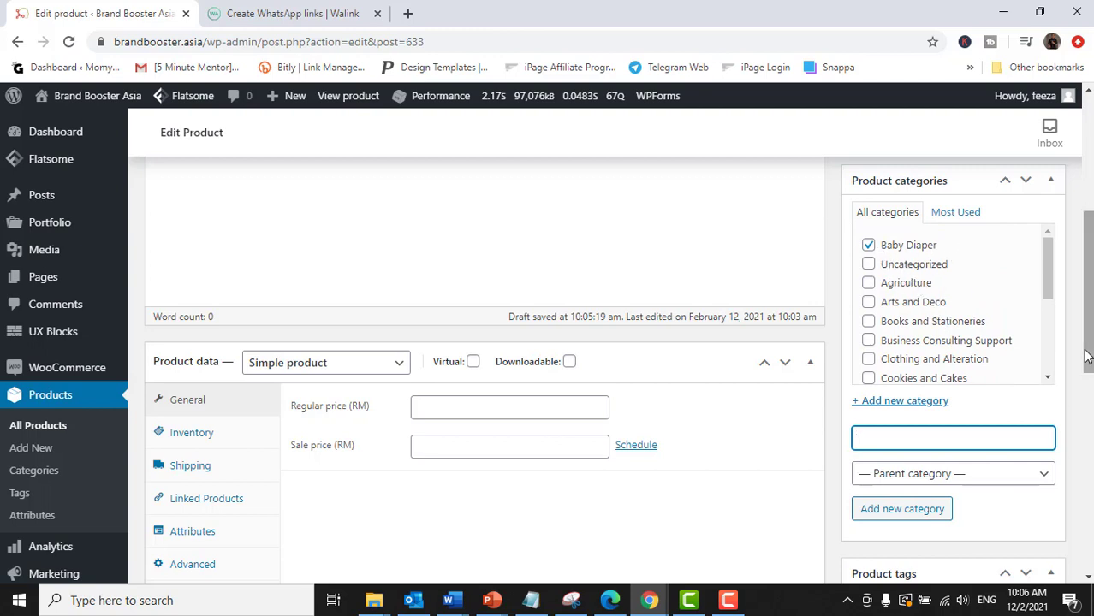
Step: Publish the Momy Gold product
scroll(1058, 380, up, 4)
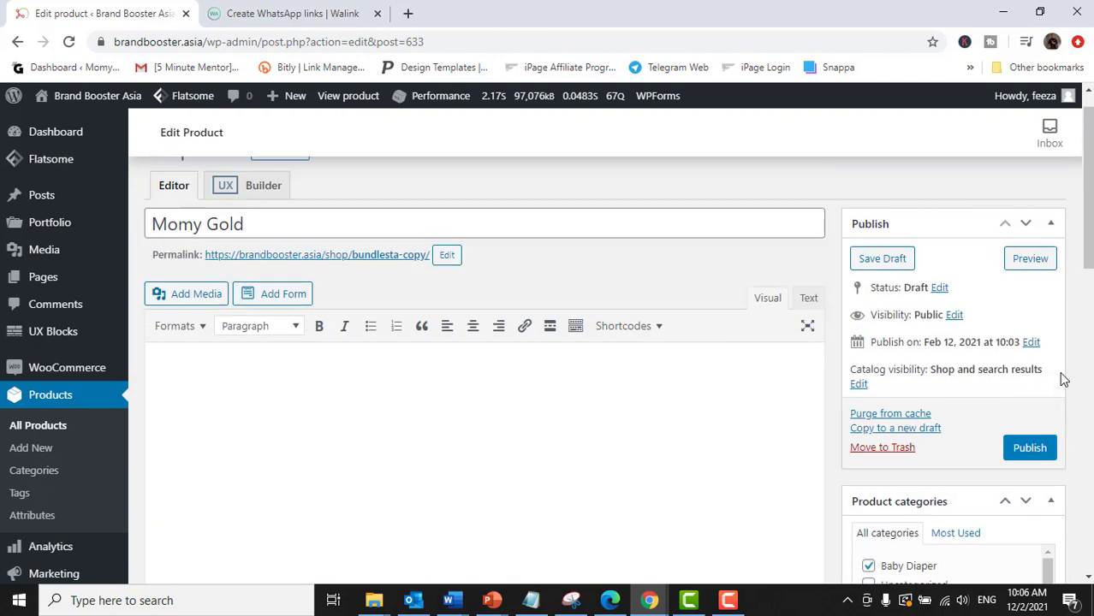
click(1030, 446)
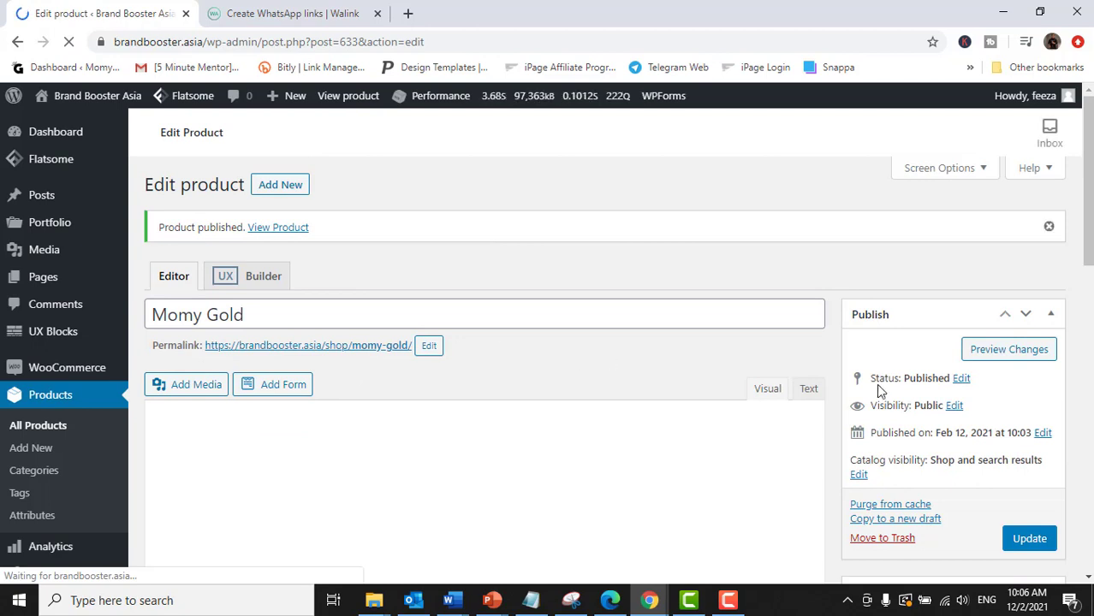
Step: Open the Momy Gold permalink in a new tab and check the live page's image, description and product details
right_click(318, 347)
click(336, 357)
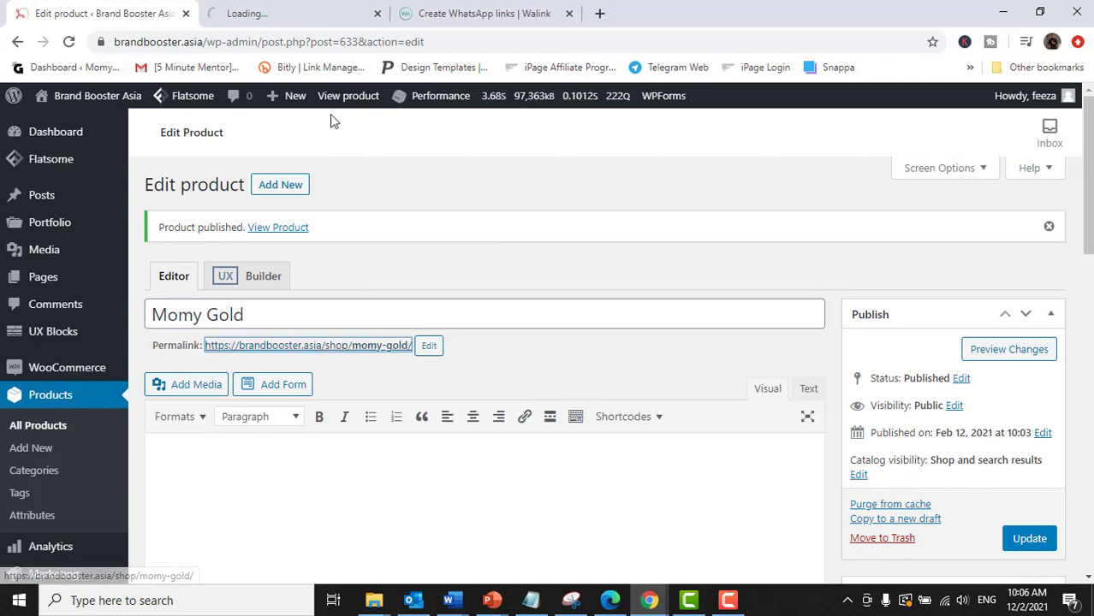
click(285, 12)
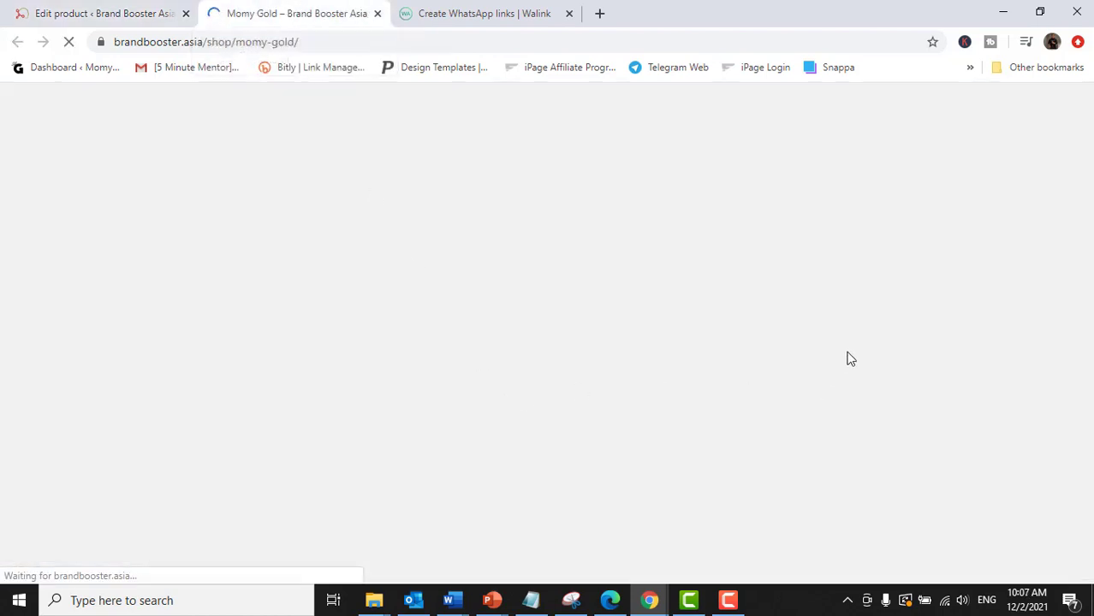
scroll(647, 304, down, 2)
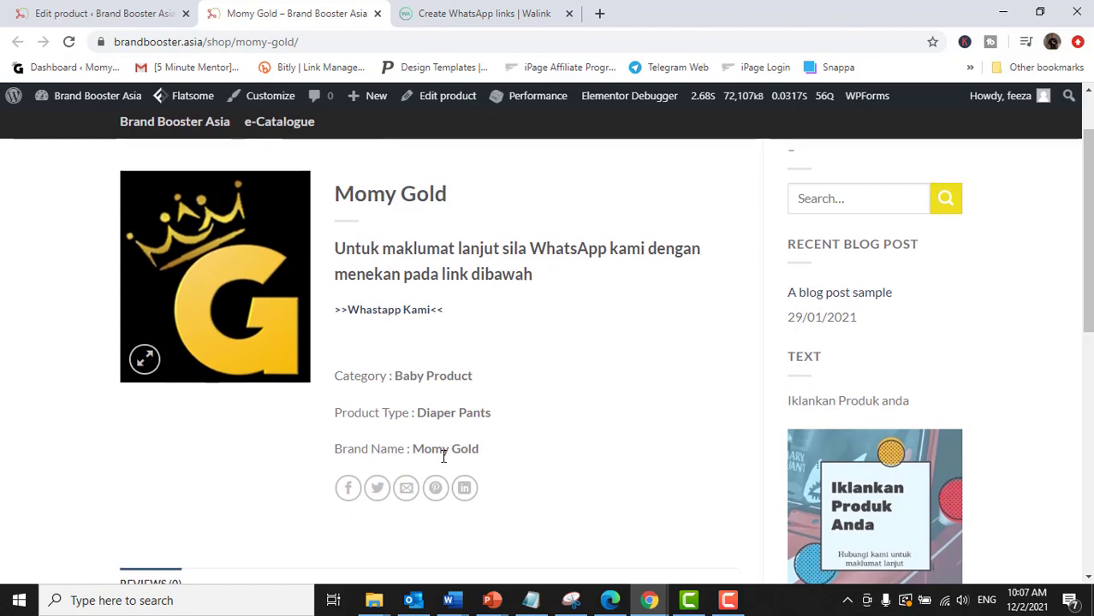
scroll(434, 442, down, 7)
scroll(433, 437, up, 10)
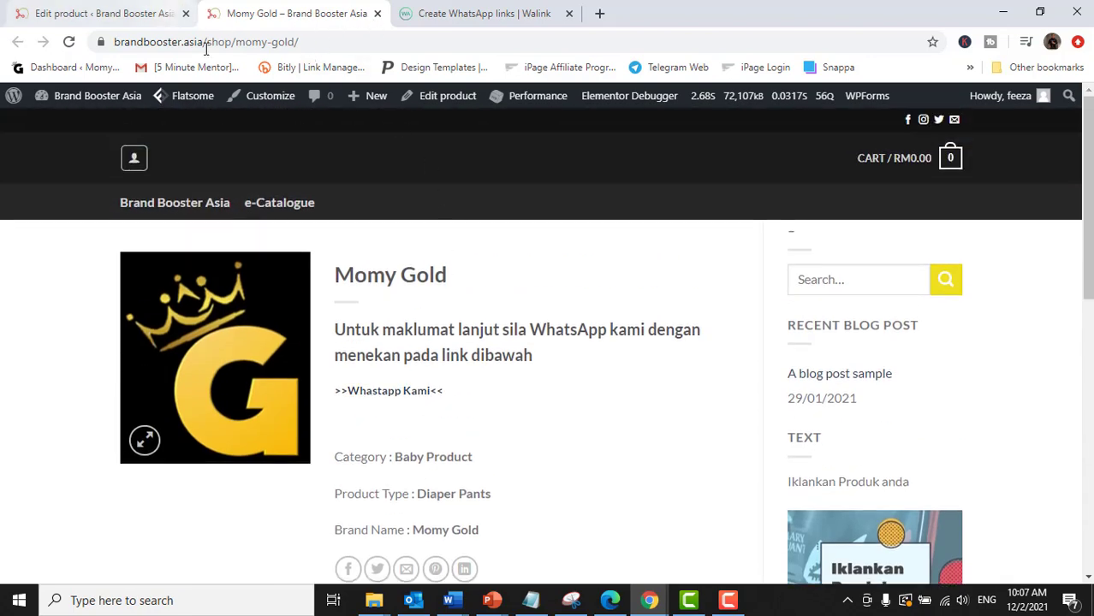
click(146, 14)
scroll(630, 342, down, 1)
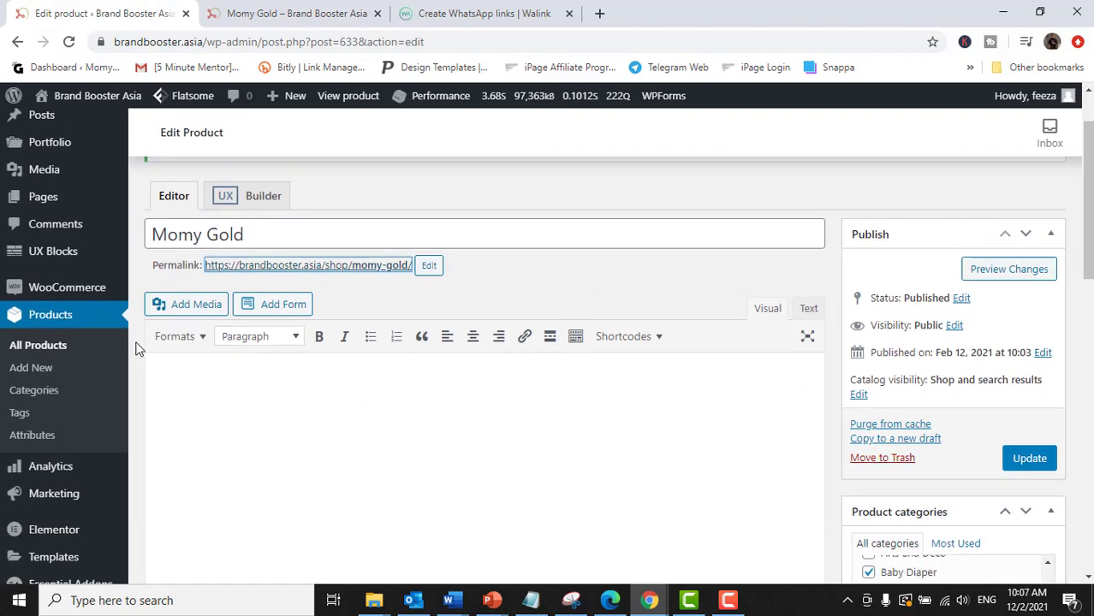
click(57, 349)
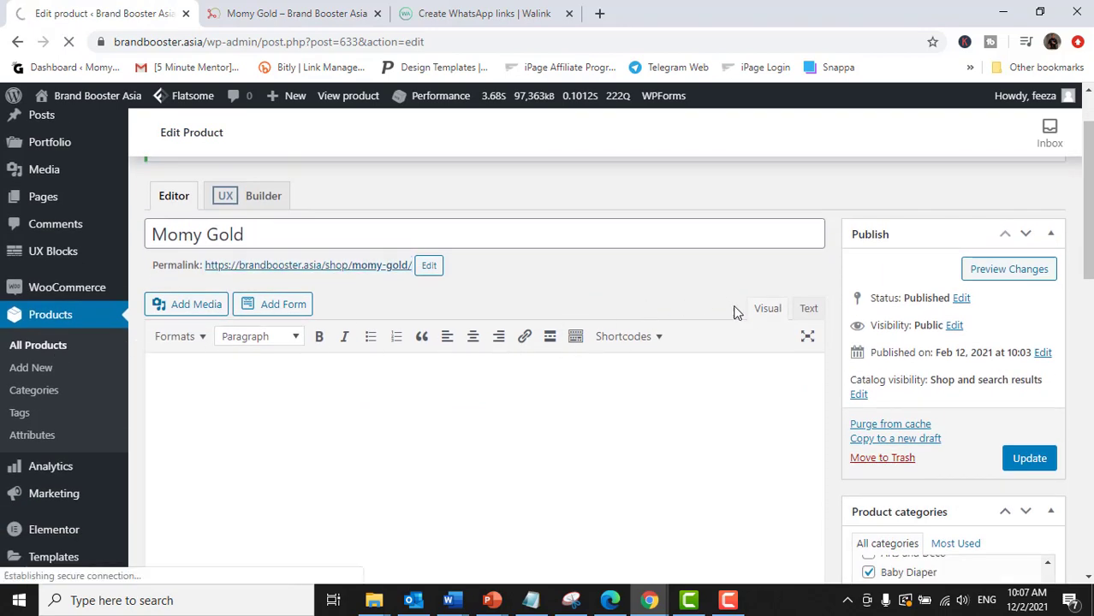
scroll(447, 374, down, 3)
scroll(447, 374, up, 2)
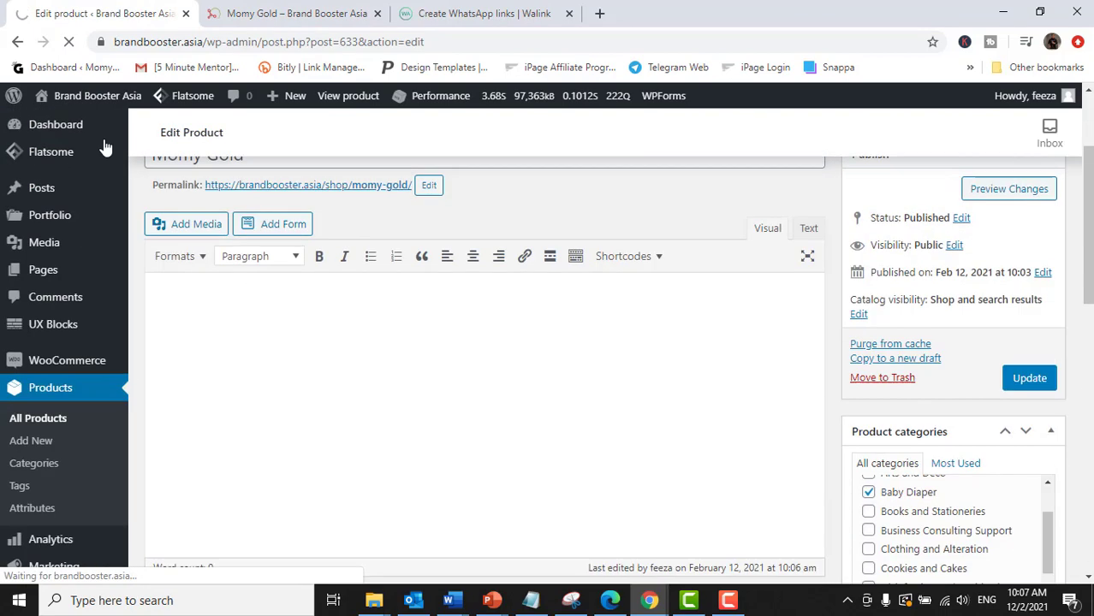
click(69, 42)
Step: Examine the regular and sale price fields in the Momy Gold product data and compare them with the live product page
scroll(587, 297, down, 4)
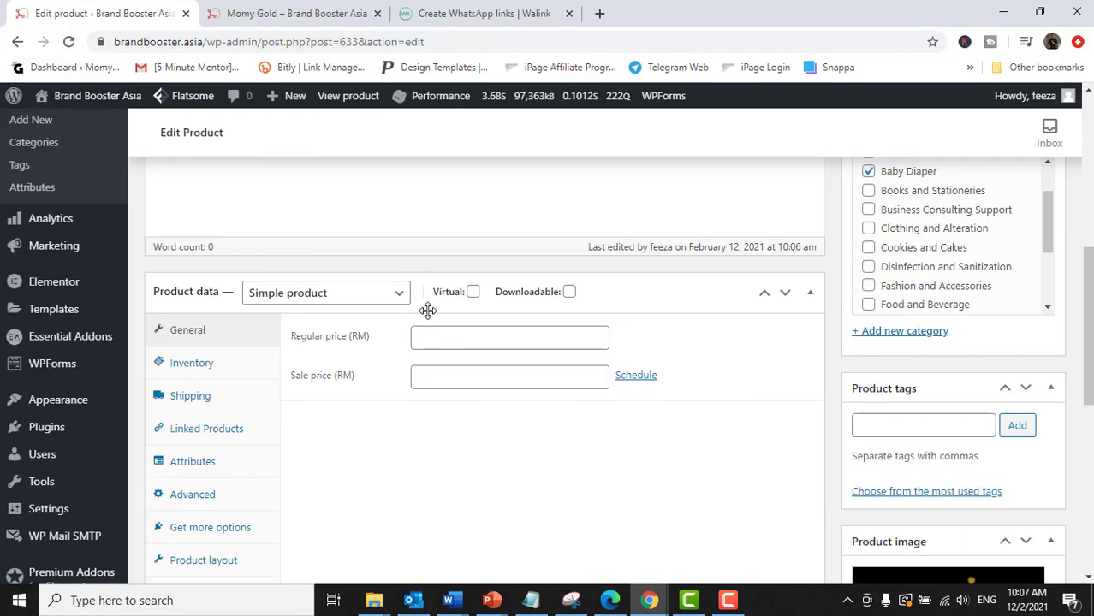
scroll(402, 270, down, 1)
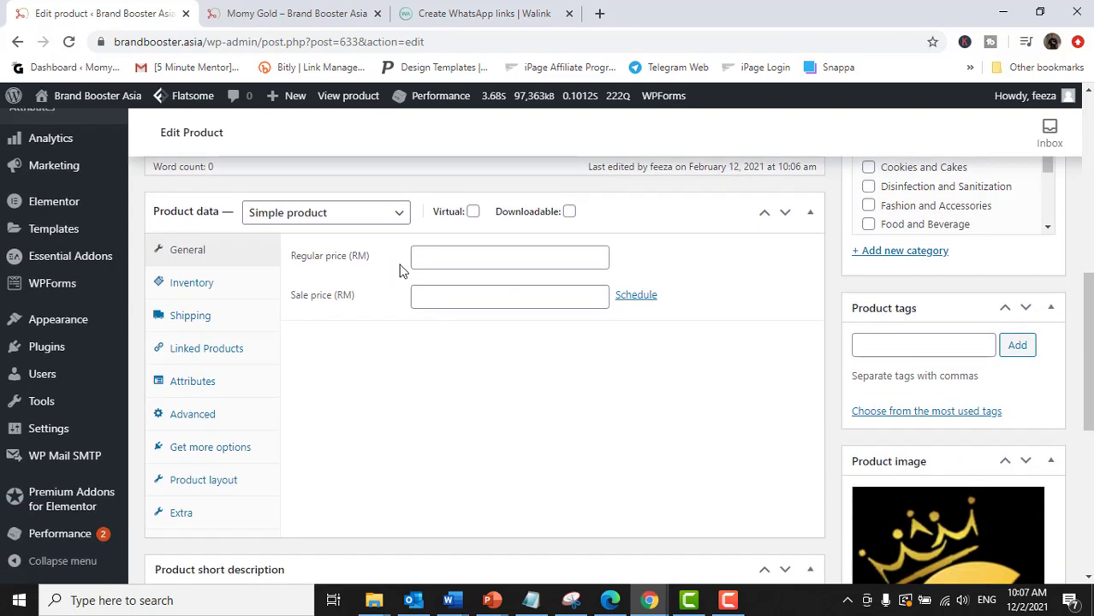
click(438, 258)
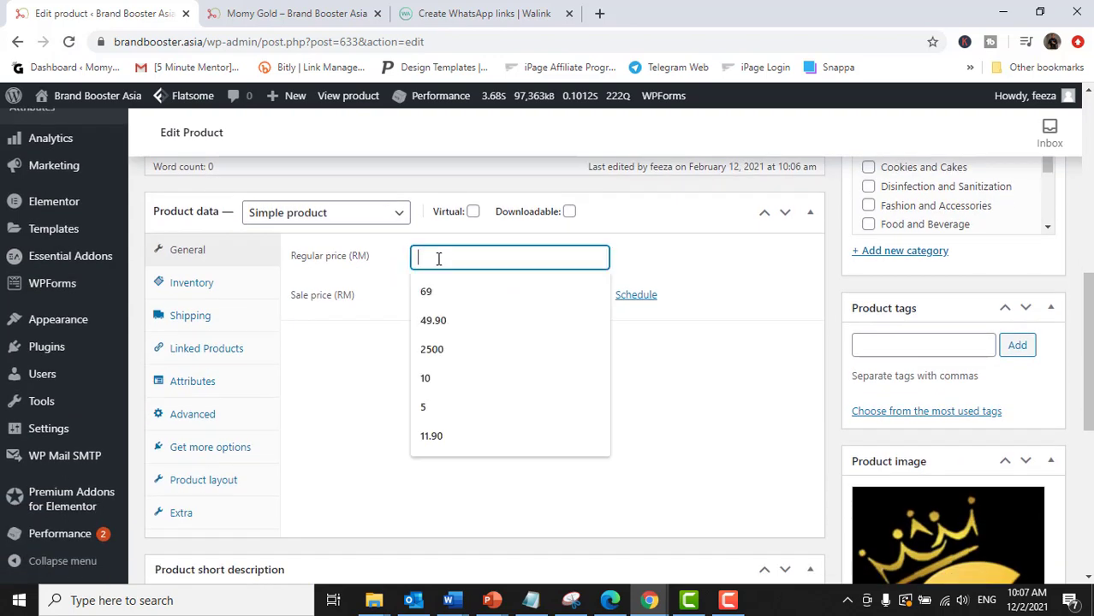
click(755, 294)
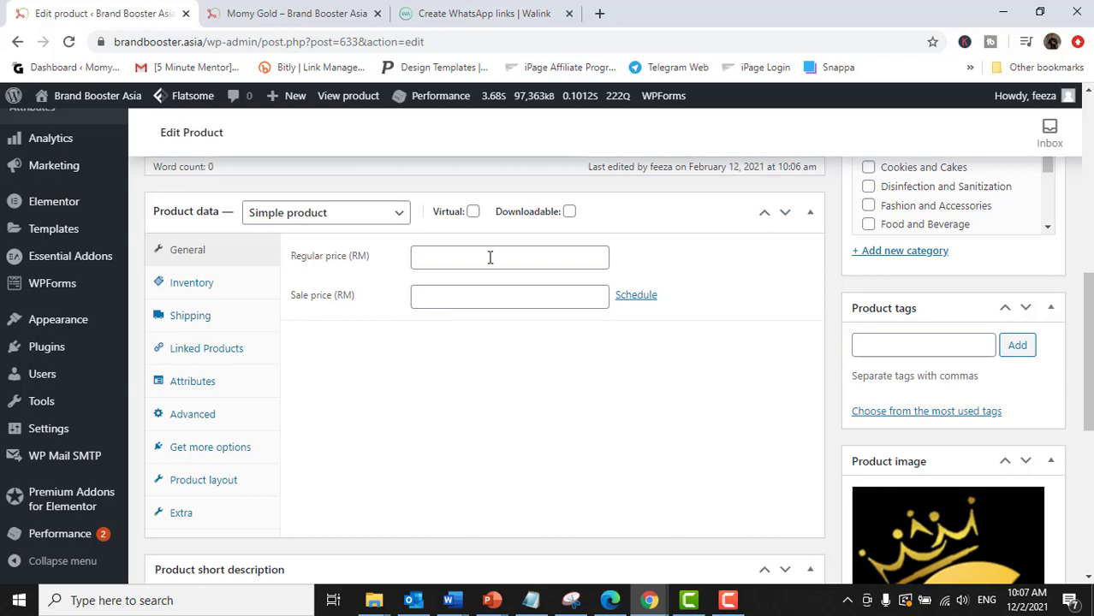
click(297, 13)
scroll(433, 298, down, 4)
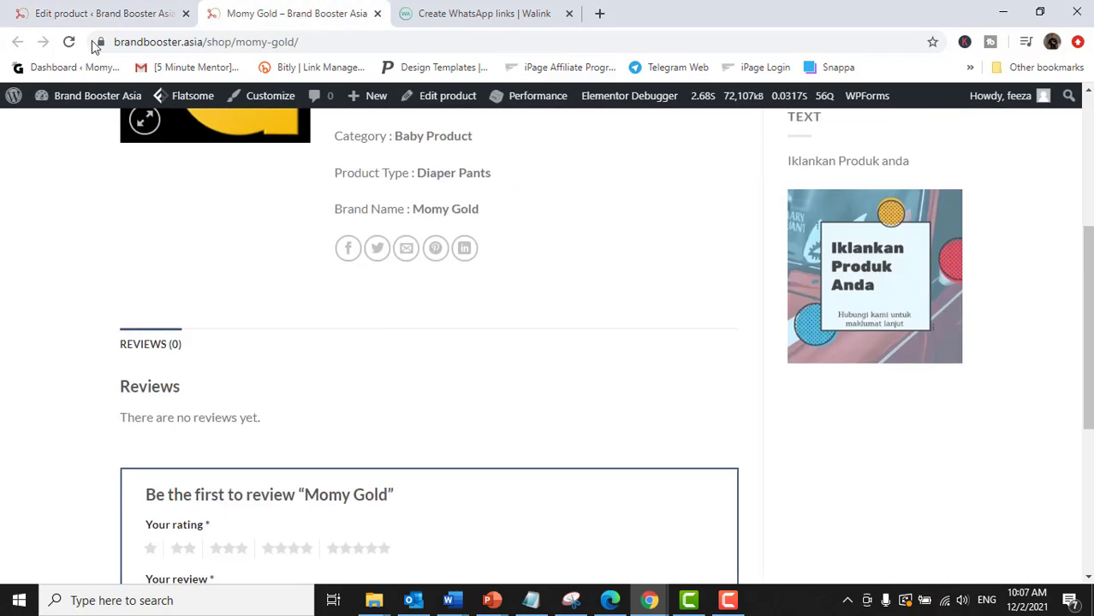
Step: Return from the live page to the product editor and open the list of all products
click(86, 12)
scroll(548, 377, up, 2)
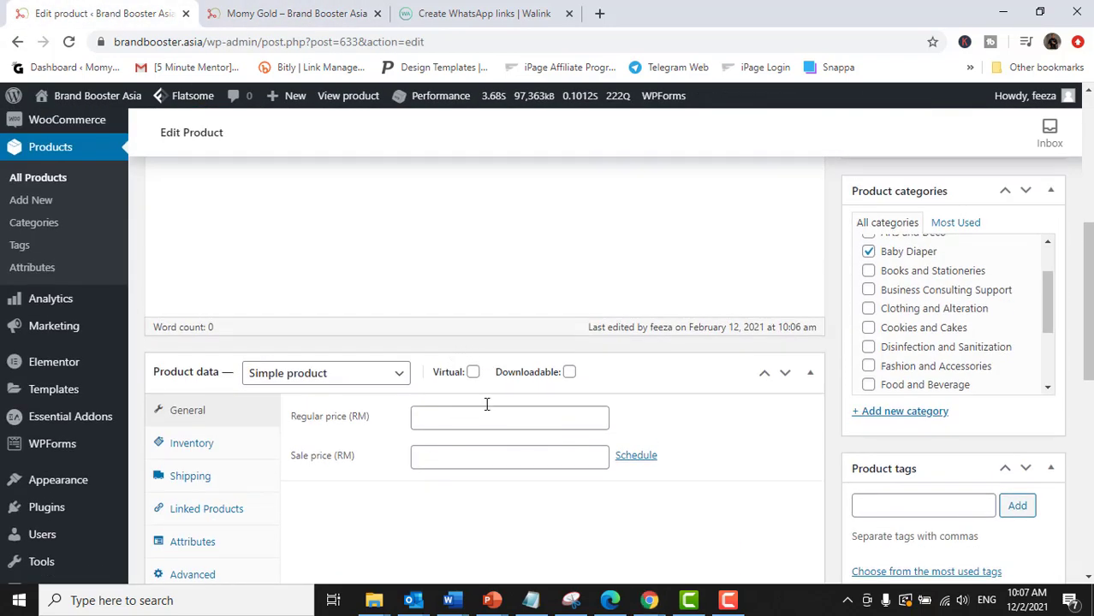
scroll(395, 263, up, 5)
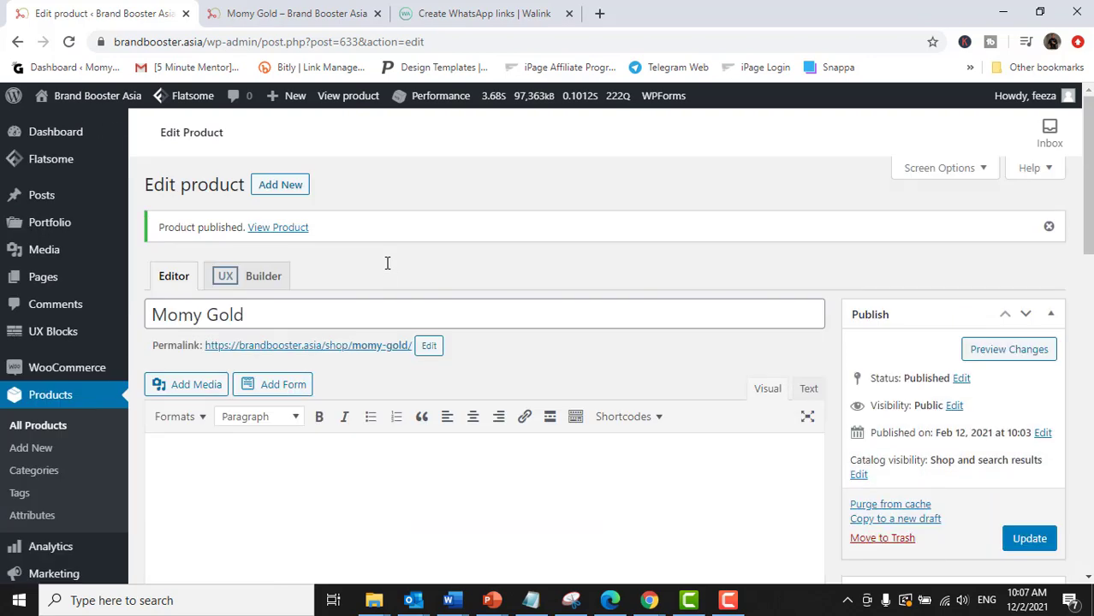
click(49, 428)
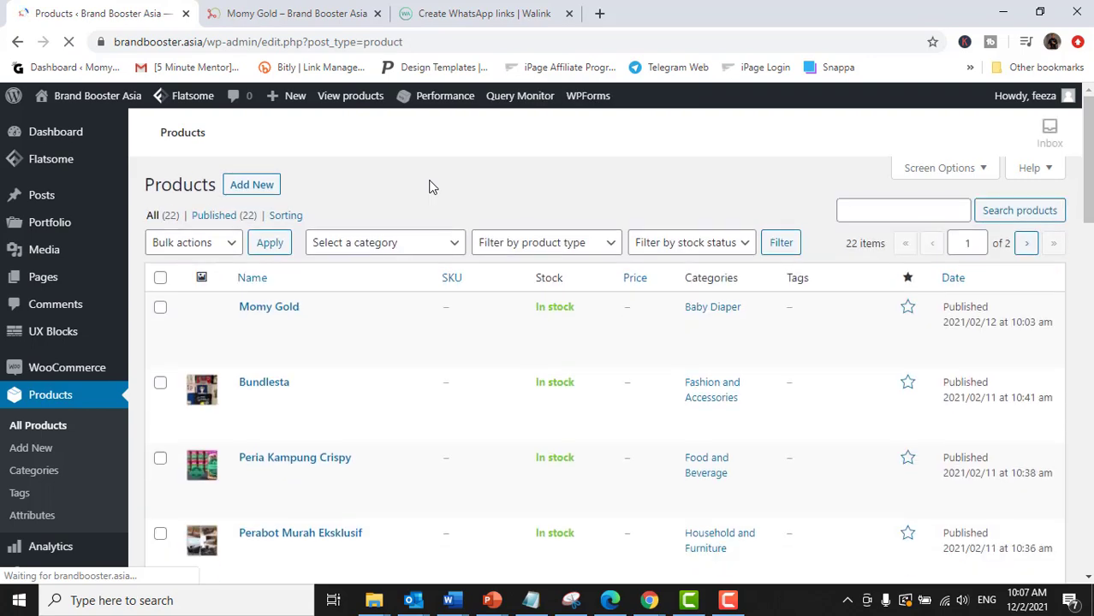
Step: Review the Momy Gold entry's image and category alongside the other entries in the product list
mouse_move(259, 328)
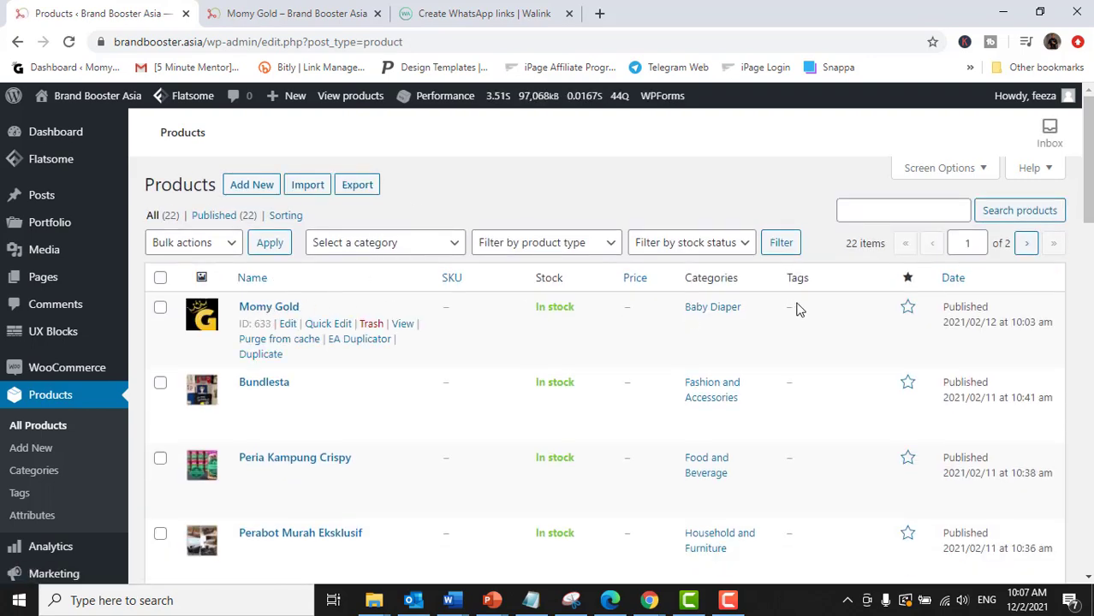
scroll(335, 355, down, 3)
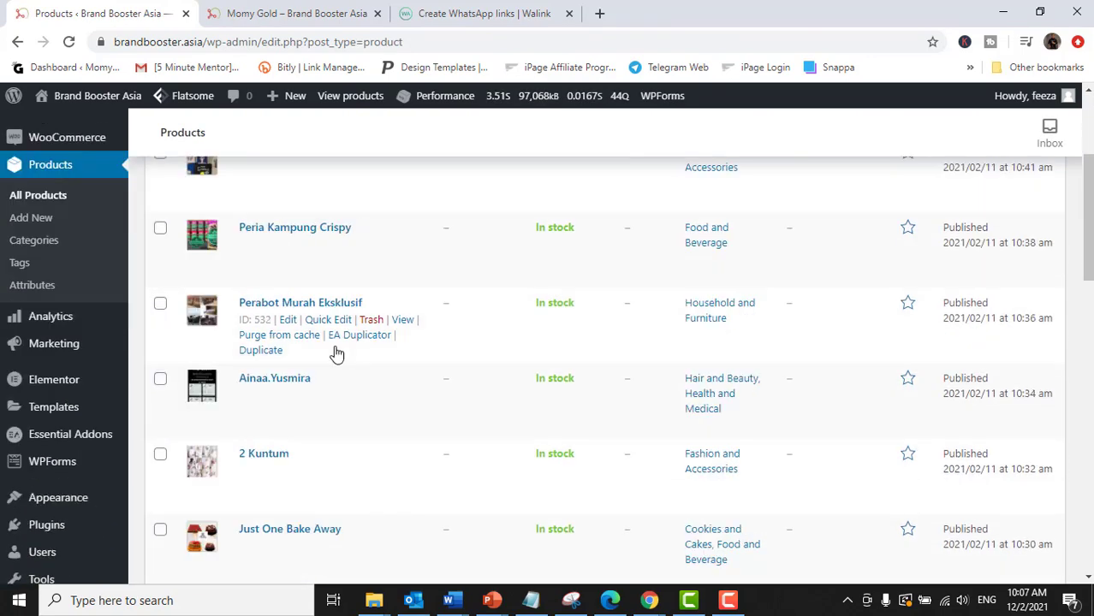
scroll(335, 353, up, 3)
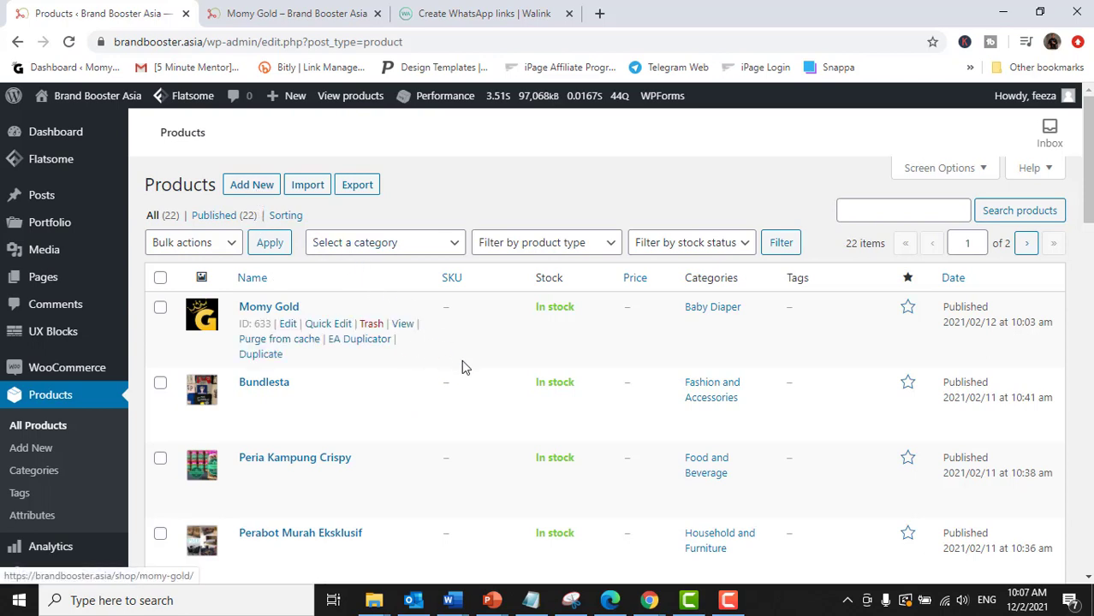
scroll(555, 362, down, 4)
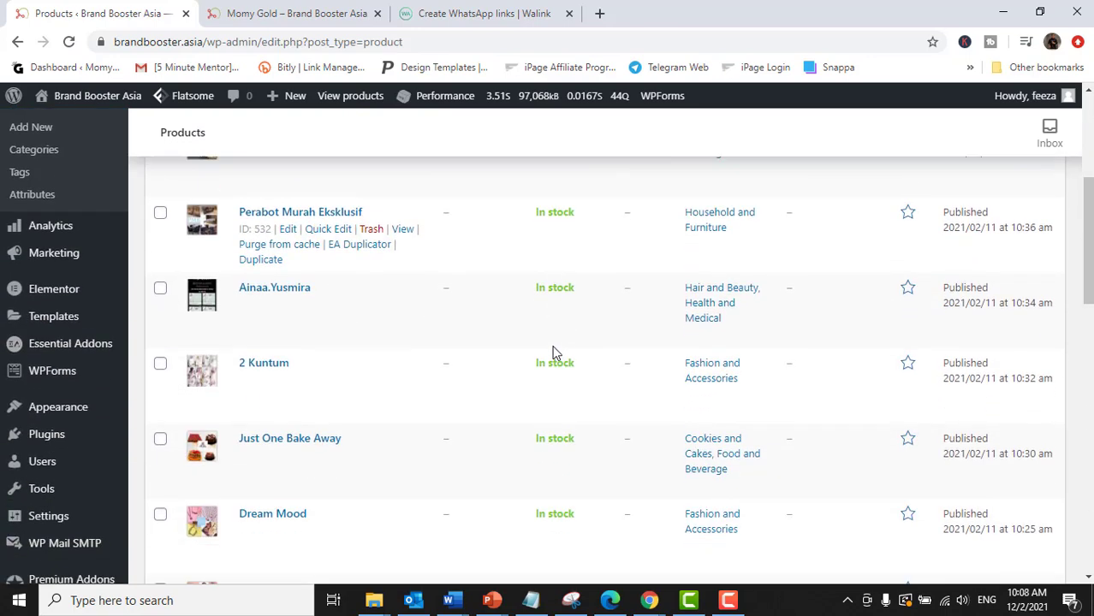
scroll(554, 352, up, 4)
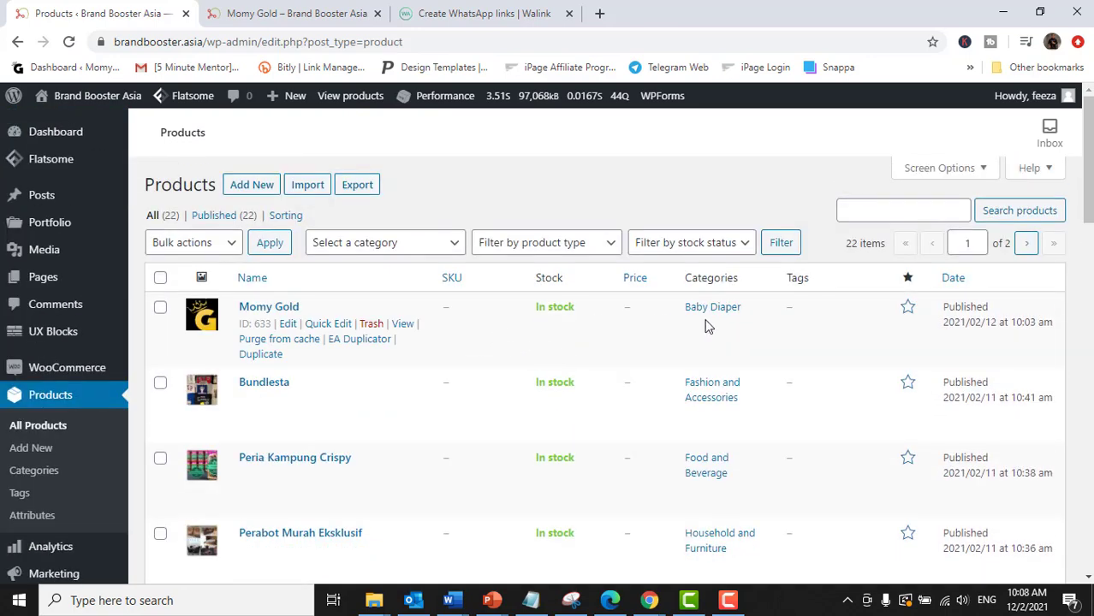